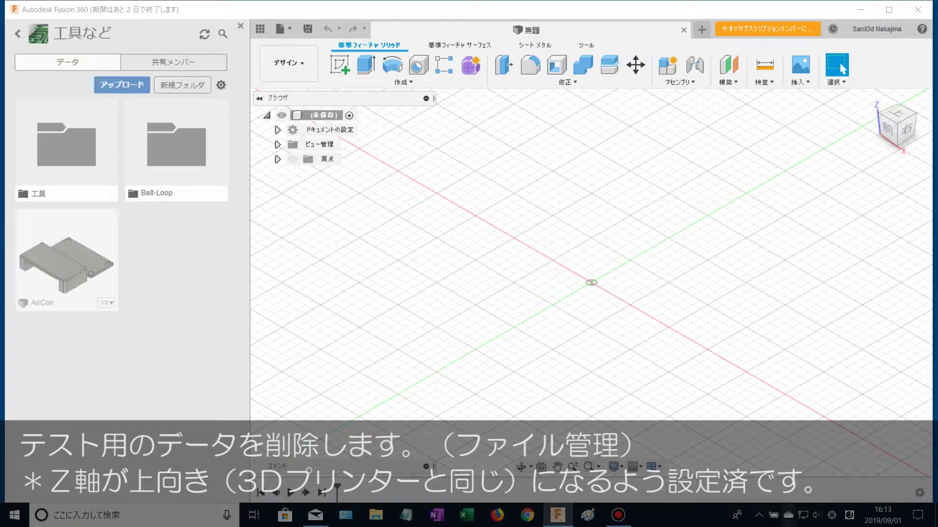
# Delete the existing M5_TapHolder design from the 工具 project folder
pyautogui.click(67, 147)
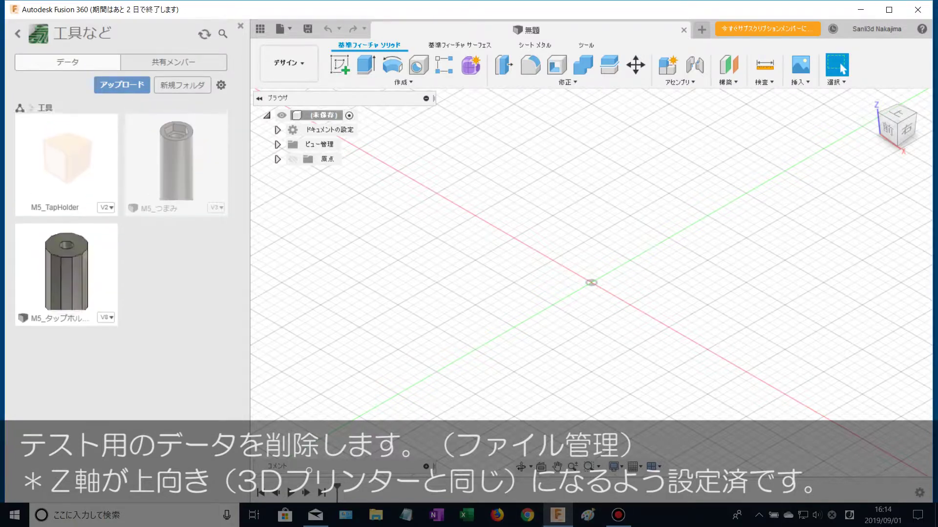
pyautogui.rightClick(72, 172)
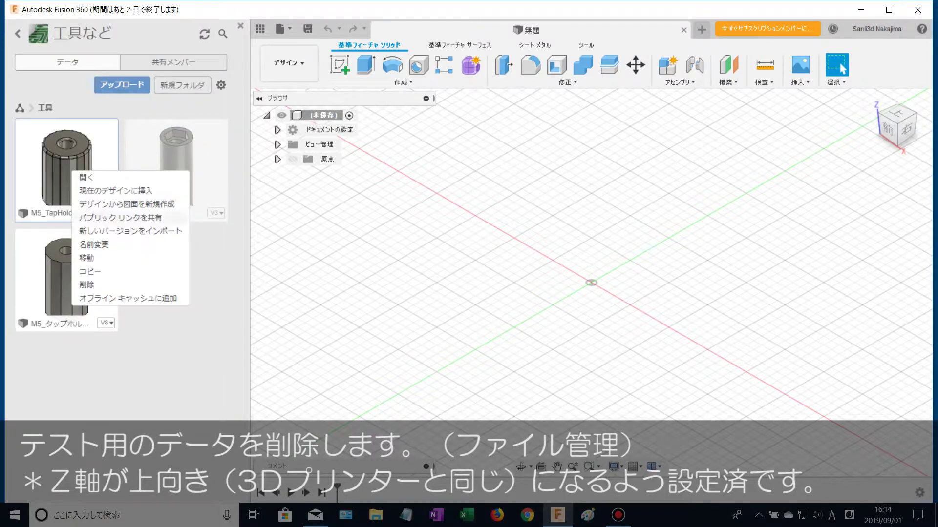
pyautogui.click(88, 285)
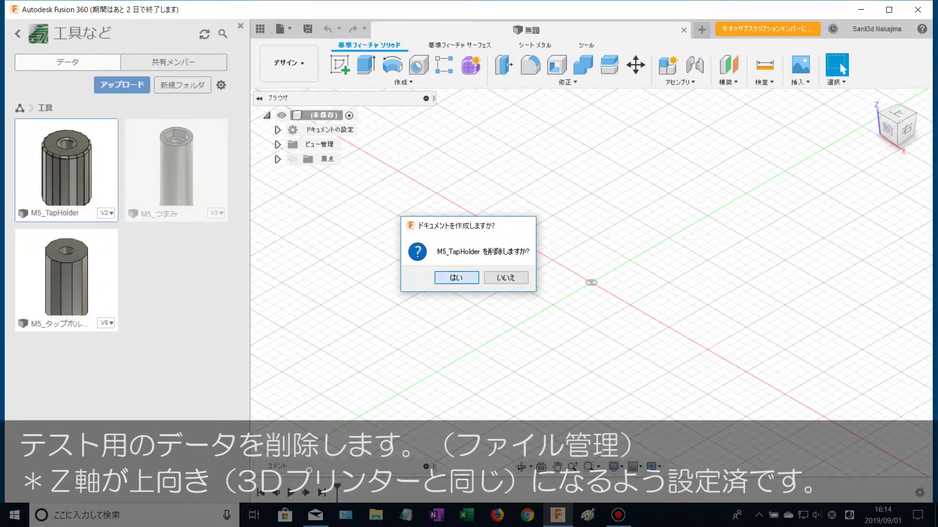
pyautogui.press('Return')
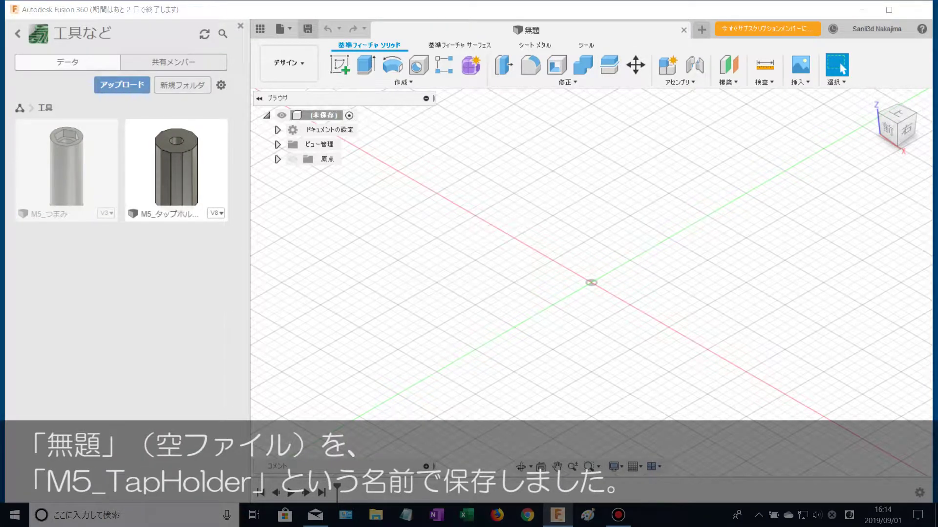
# Save the empty untitled design as M5_TapHolder in 工具など > 工具
pyautogui.hotkey('ctrl', 's')
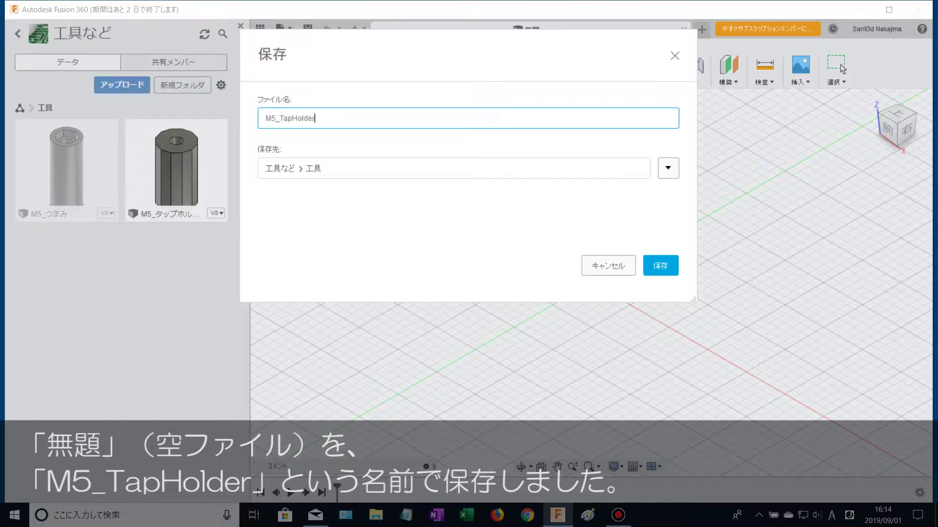
pyautogui.write('M5_TapHolder')
pyautogui.press('Return')
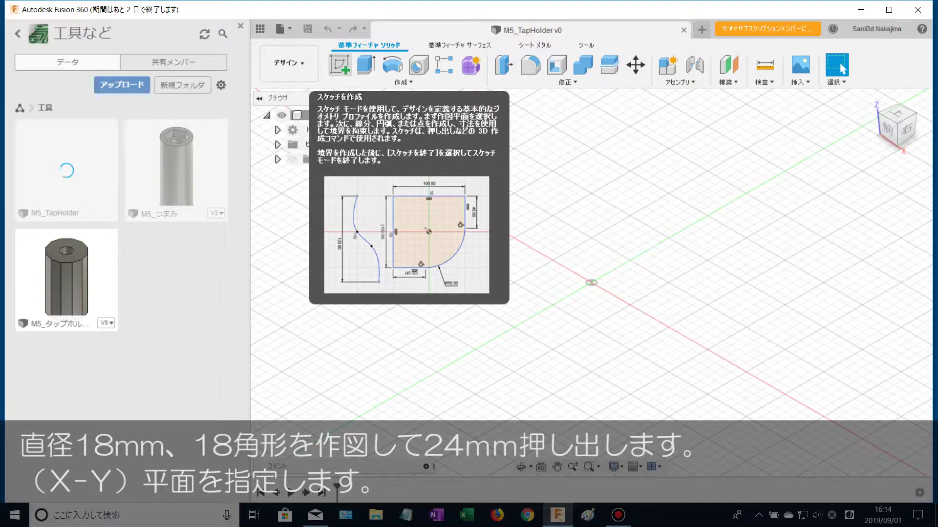
# Sketch an 18-sided inscribed polygon with a 9 mm radius, centred on the origin of the XY plane
pyautogui.click(339, 65)
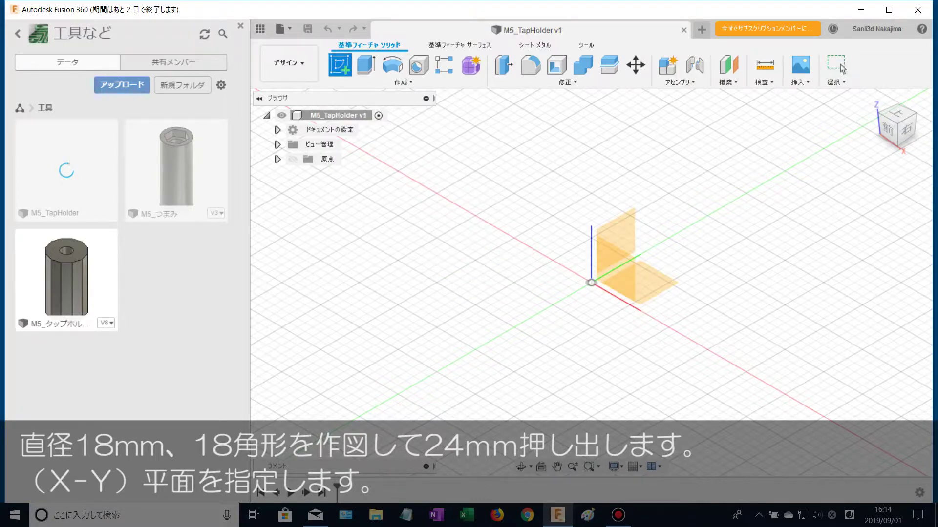
pyautogui.click(649, 281)
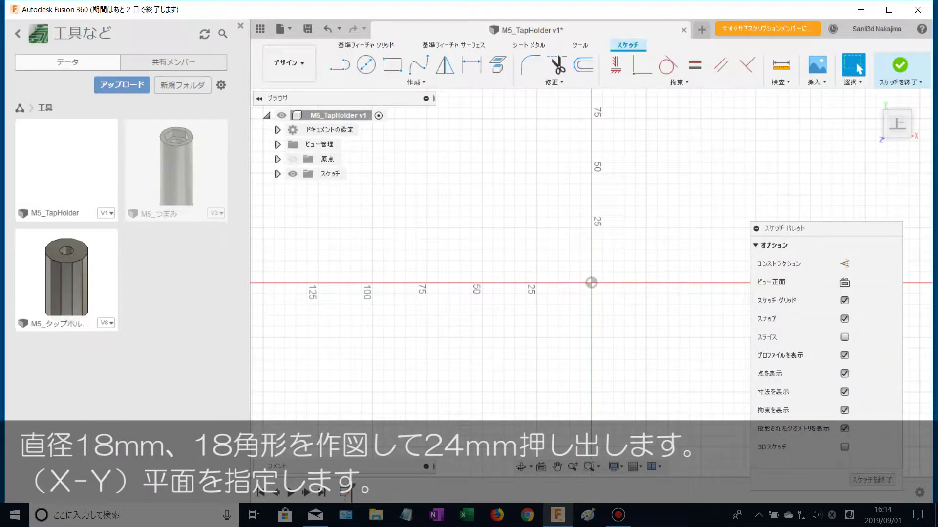
pyautogui.click(416, 82)
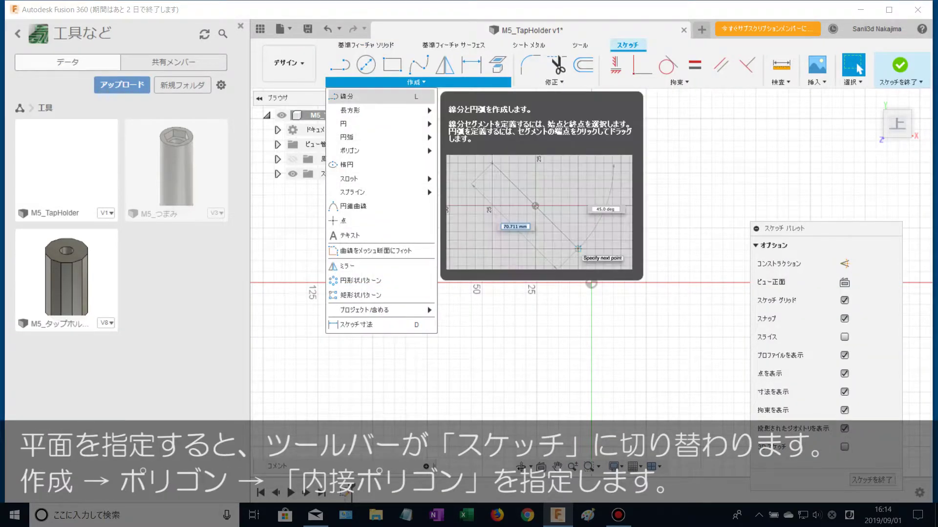
pyautogui.moveTo(362, 151)
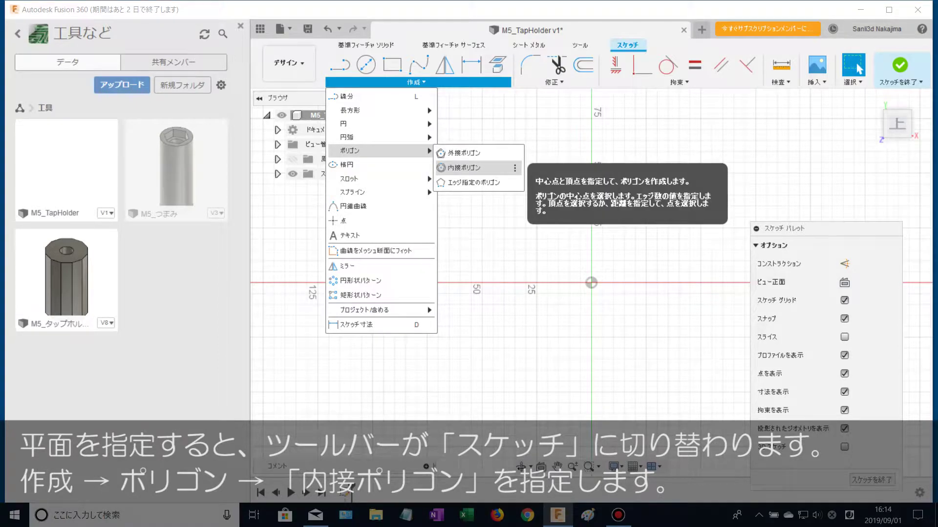
pyautogui.click(460, 166)
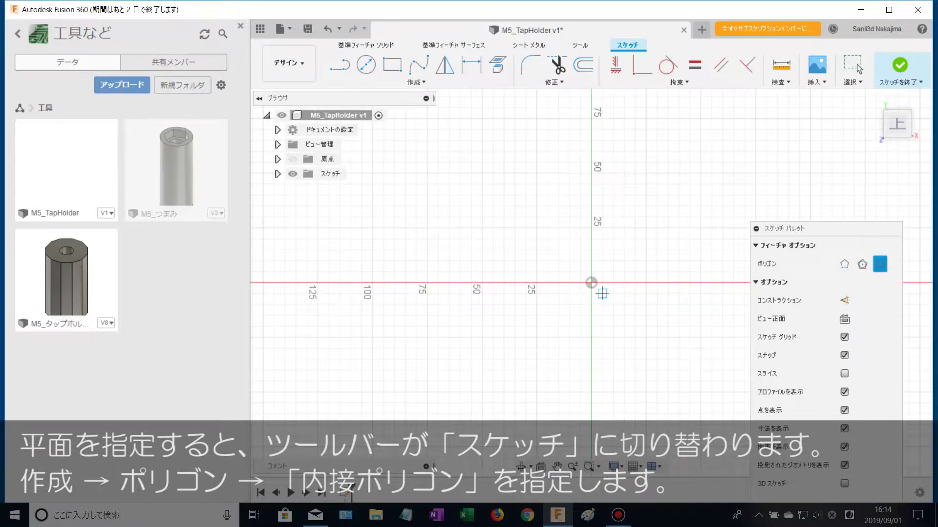
pyautogui.click(591, 282)
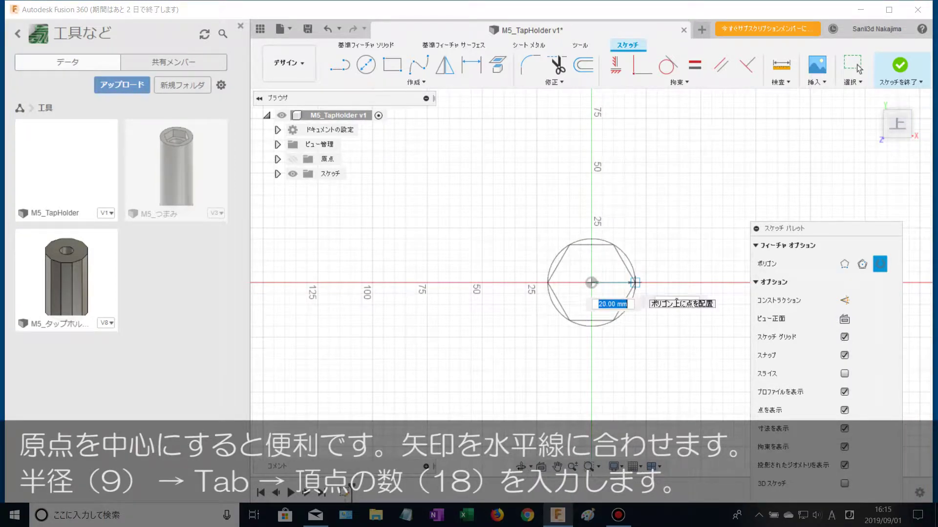
pyautogui.write('9')
pyautogui.press('Tab')
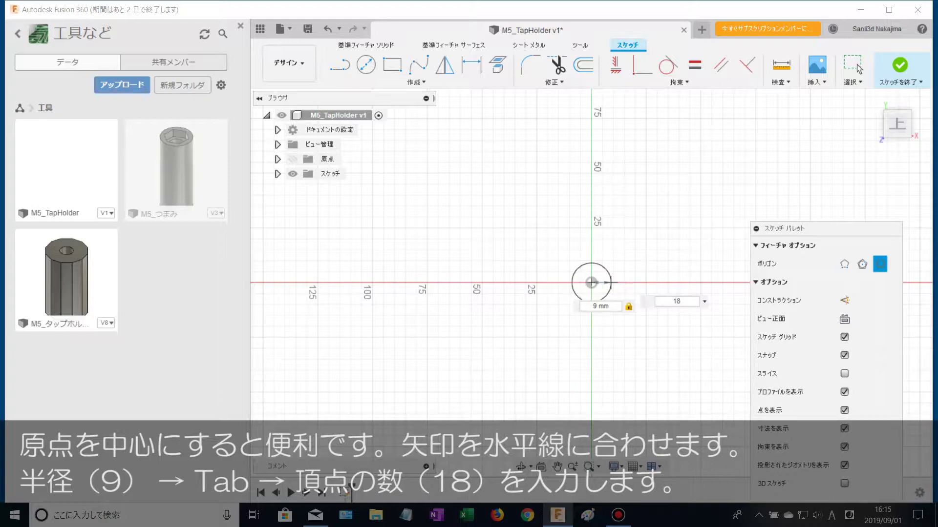
pyautogui.press('Return')
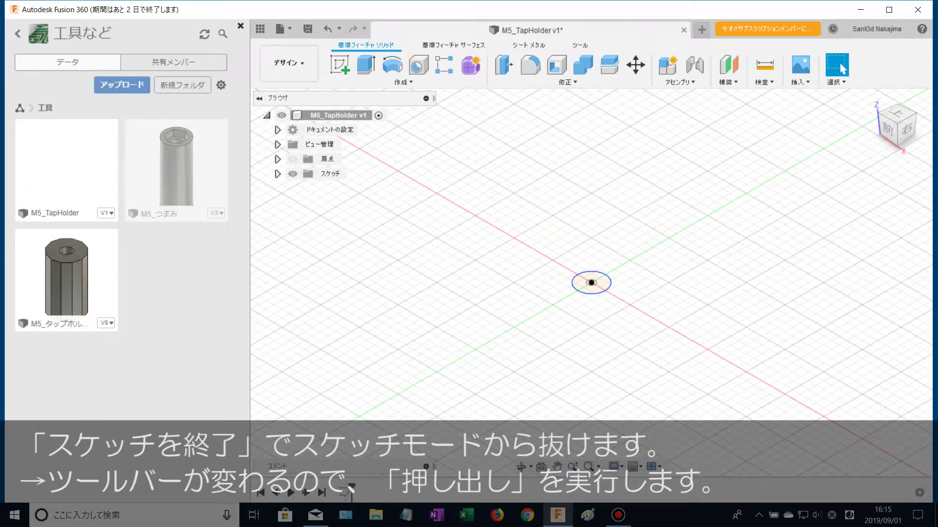
# Extrude the 18-sided polygon profile 24 mm upward as a new body
pyautogui.click(241, 26)
pyautogui.scroll(3, 533, 311)
pyautogui.moveTo(533, 311); pyautogui.dragTo(579, 438, button='middle')
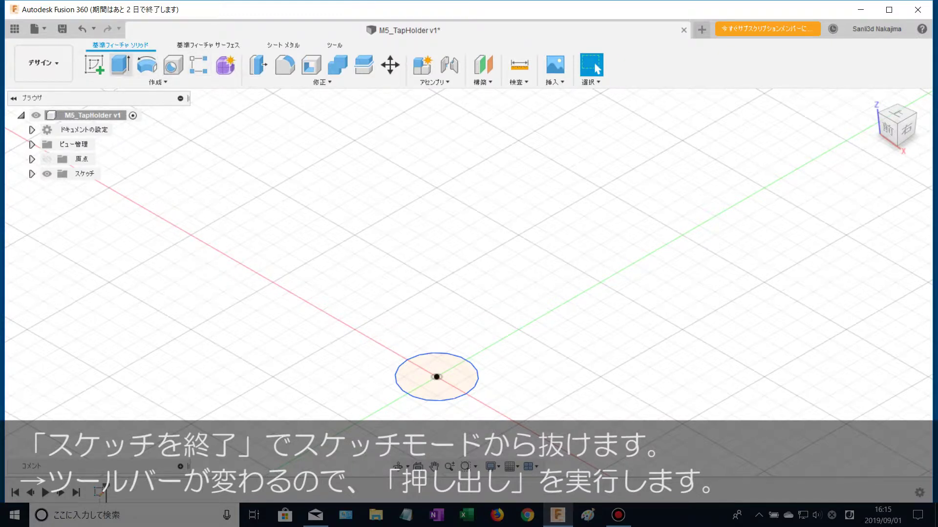
pyautogui.click(121, 65)
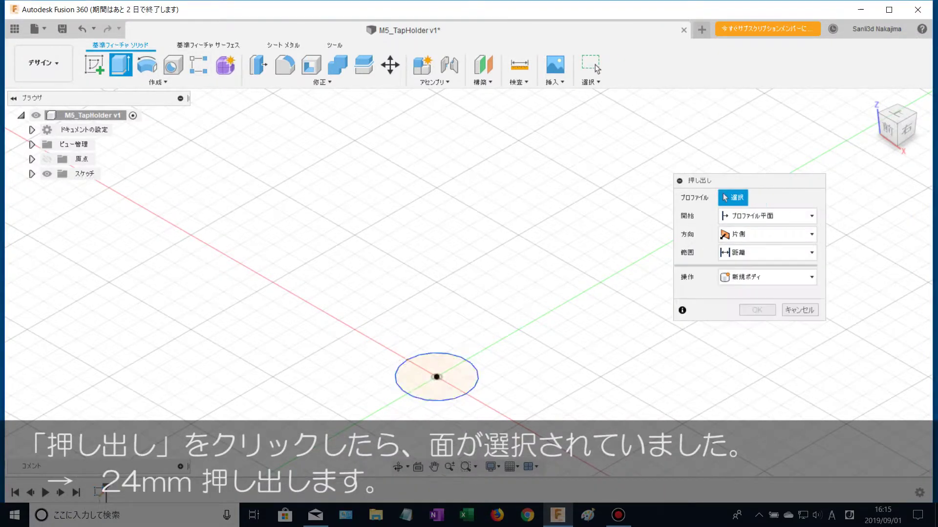
pyautogui.click(436, 377)
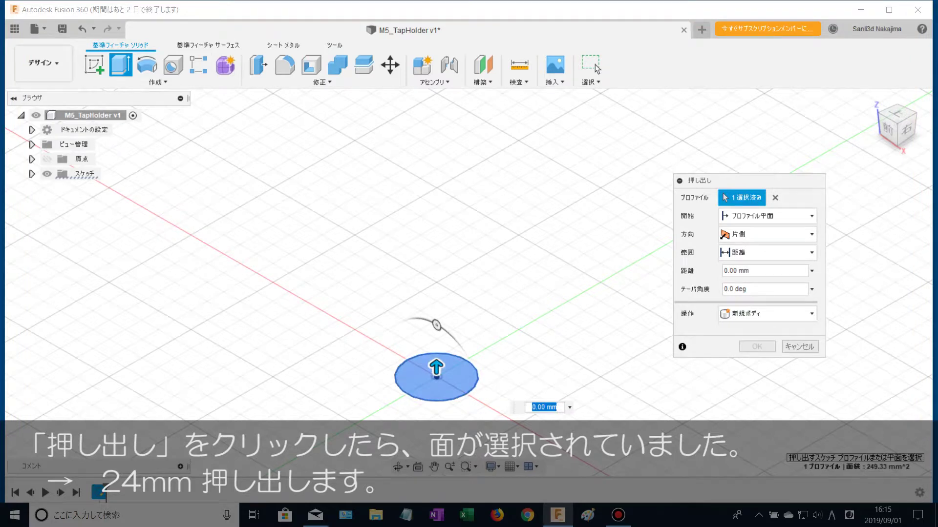
pyautogui.write('24')
pyautogui.press('Return')
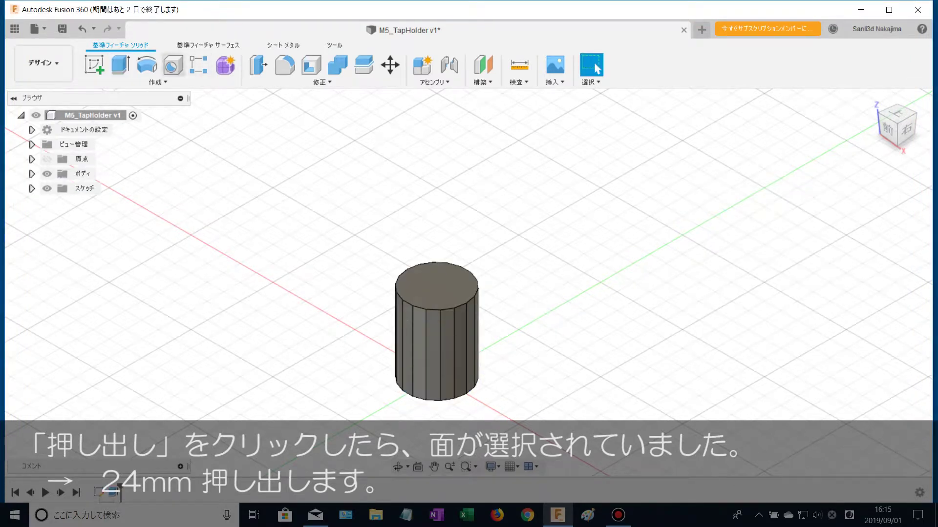
# Sketch a 5.7 mm diameter circle centred on the body's top face and finish the sketch
pyautogui.click(94, 65)
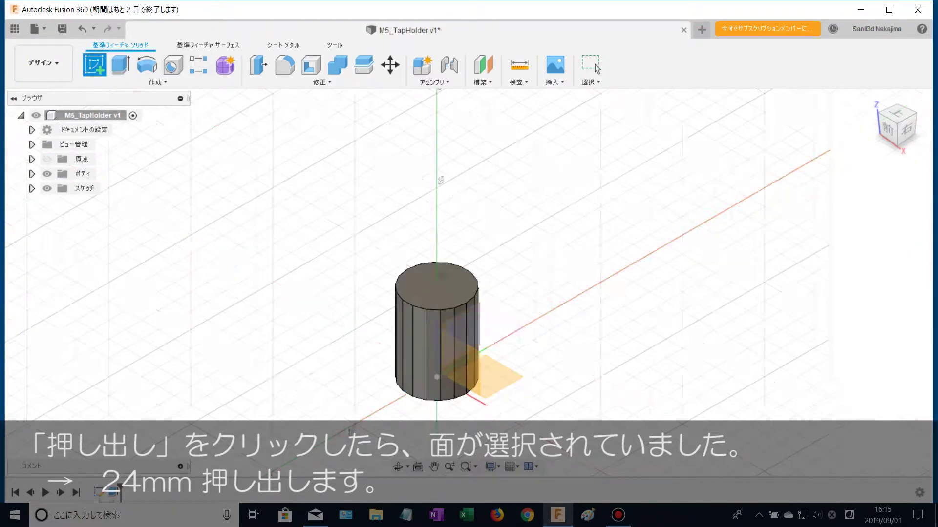
pyautogui.click(436, 283)
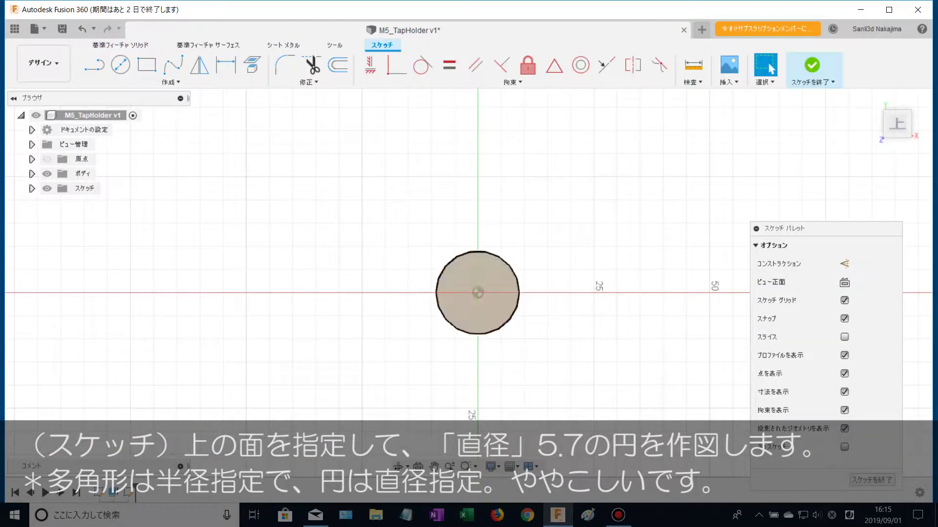
pyautogui.click(120, 65)
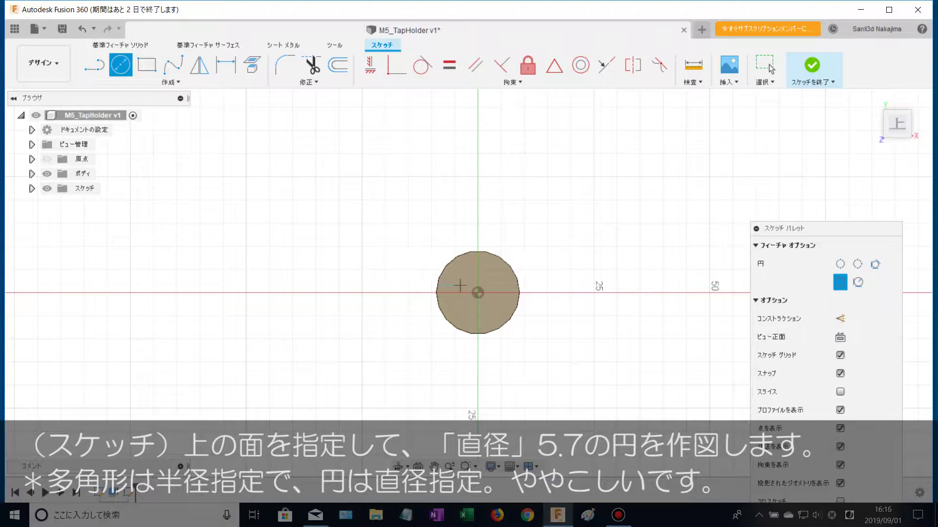
pyautogui.click(478, 293)
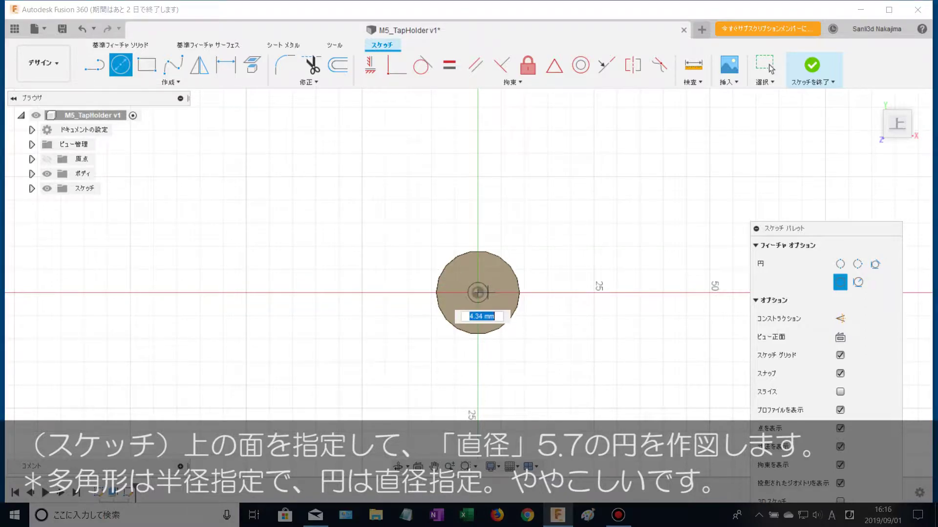
pyautogui.write('5.7')
pyautogui.press('Return')
pyautogui.press('Escape')
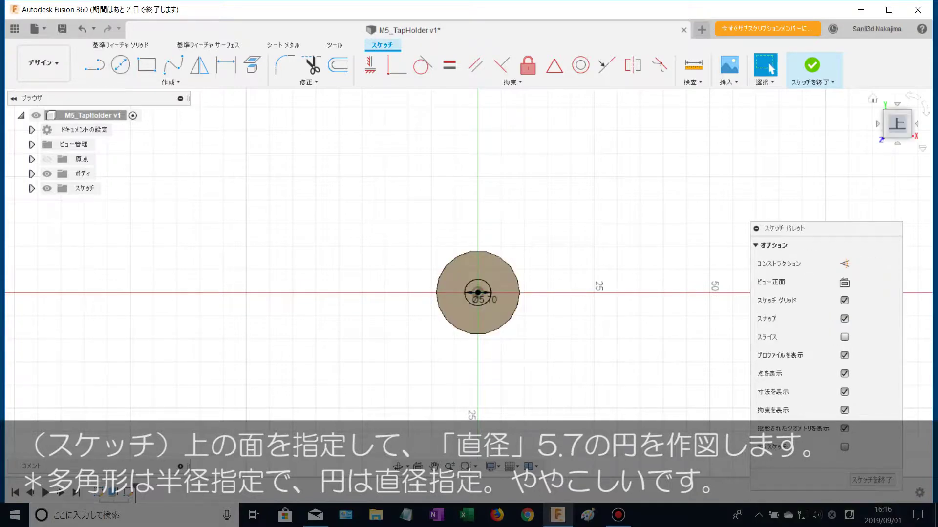
pyautogui.click(813, 65)
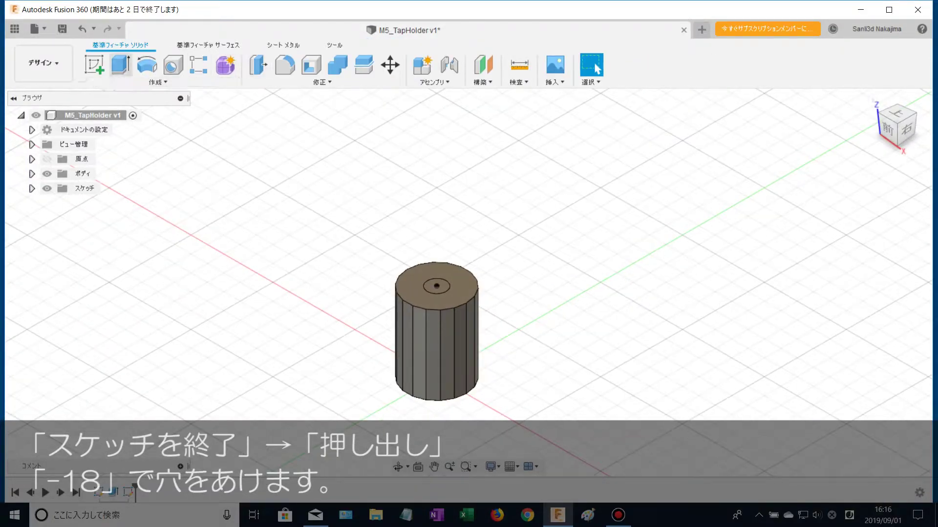
# Cut a hole into the body by extruding the circle profile -18 mm
pyautogui.click(121, 65)
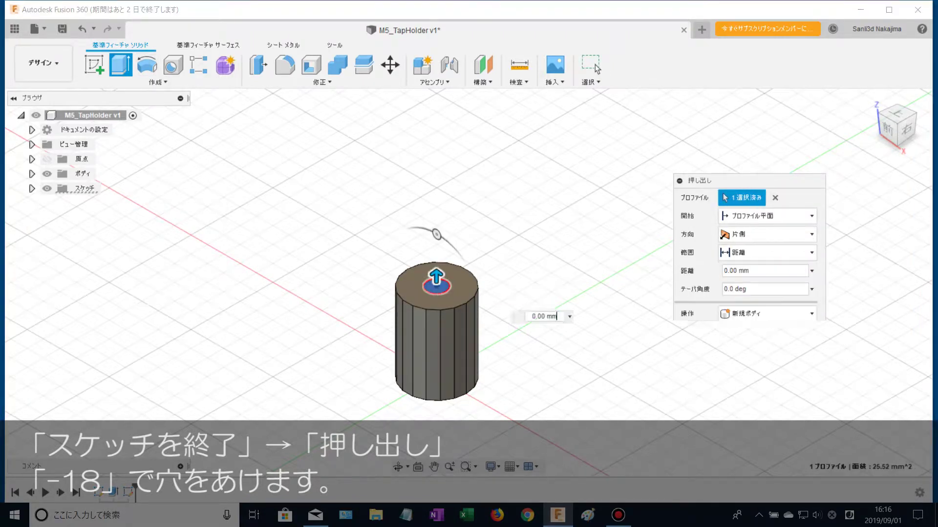
pyautogui.write('-18')
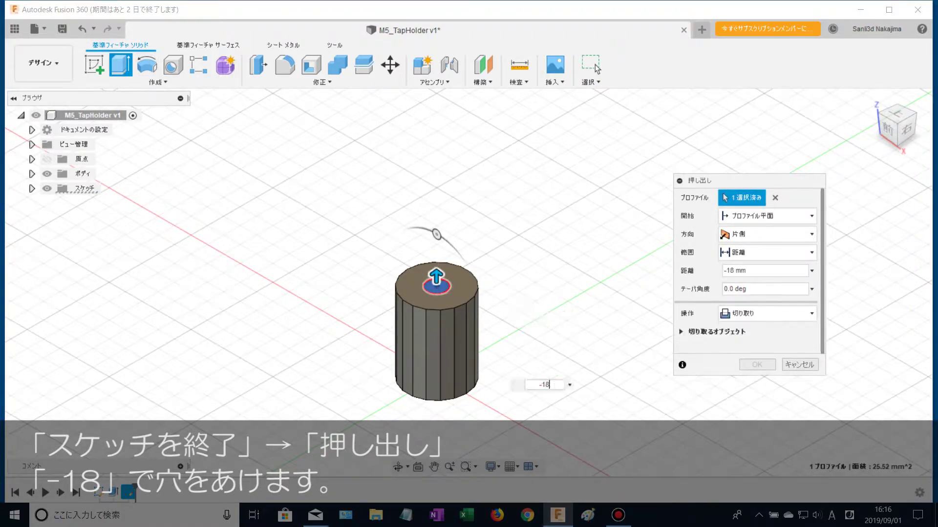
pyautogui.press('Return')
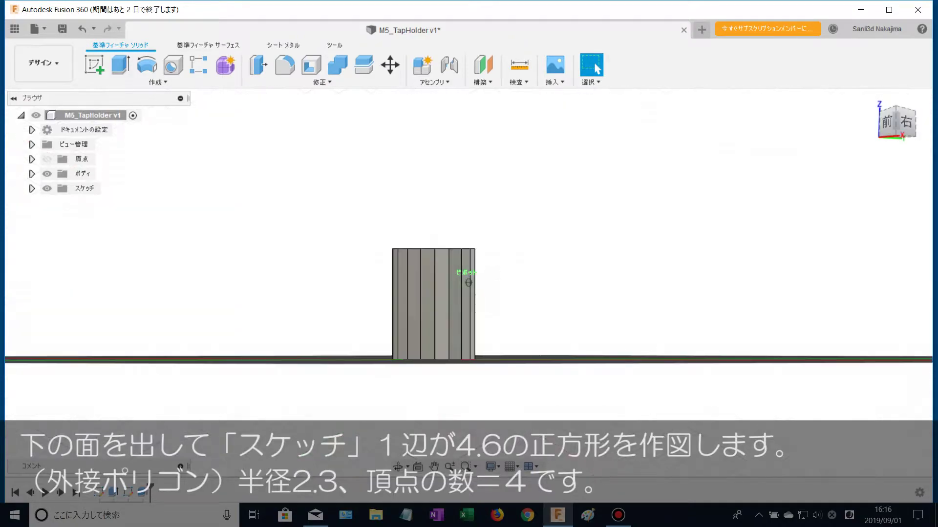
# Sketch a four-sided circumscribed polygon with a 2.3 mm radius, centred on the origin of the body's bottom face
pyautogui.moveTo(468, 283)
pyautogui.keyDown('shift'); pyautogui.mouseDown(button='middle')
pyautogui.moveTo(449, 264)
pyautogui.moveTo(454, 209)
pyautogui.mouseUp(button='middle'); pyautogui.keyUp('shift')
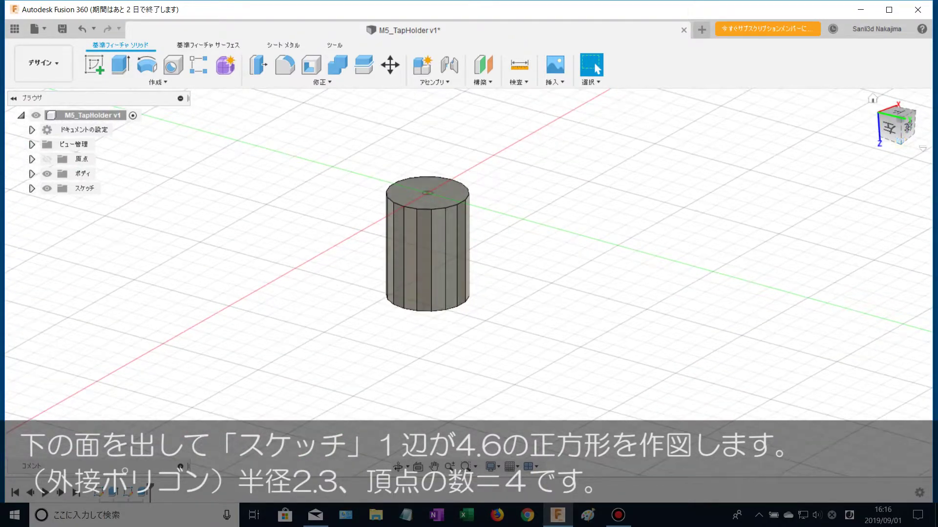
pyautogui.click(94, 64)
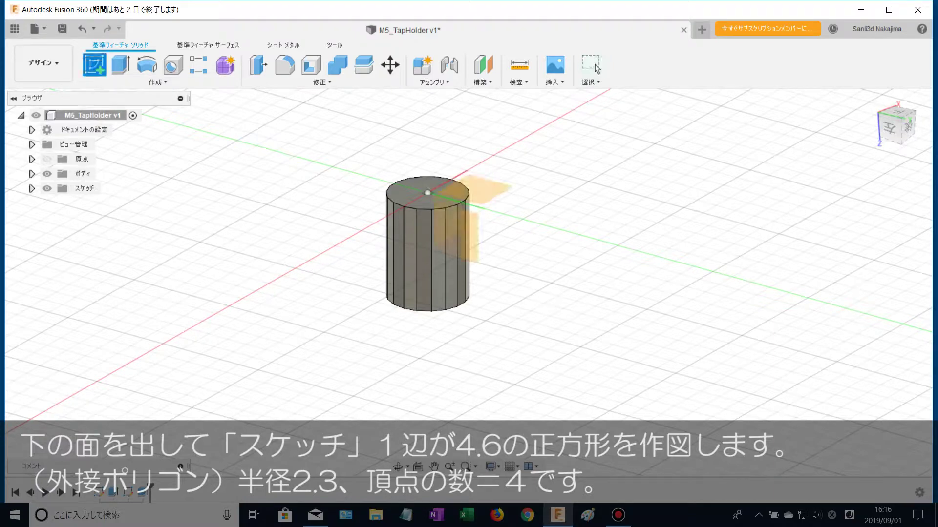
pyautogui.click(429, 198)
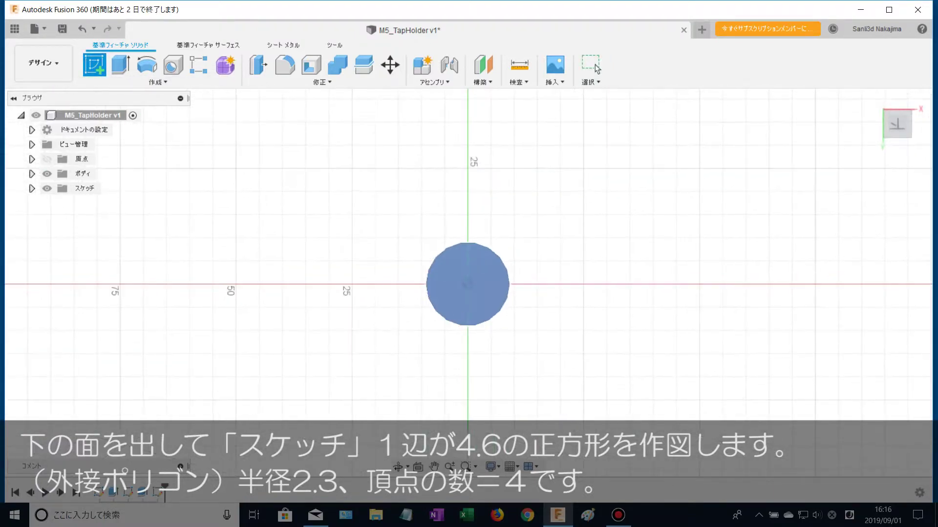
pyautogui.press('r')
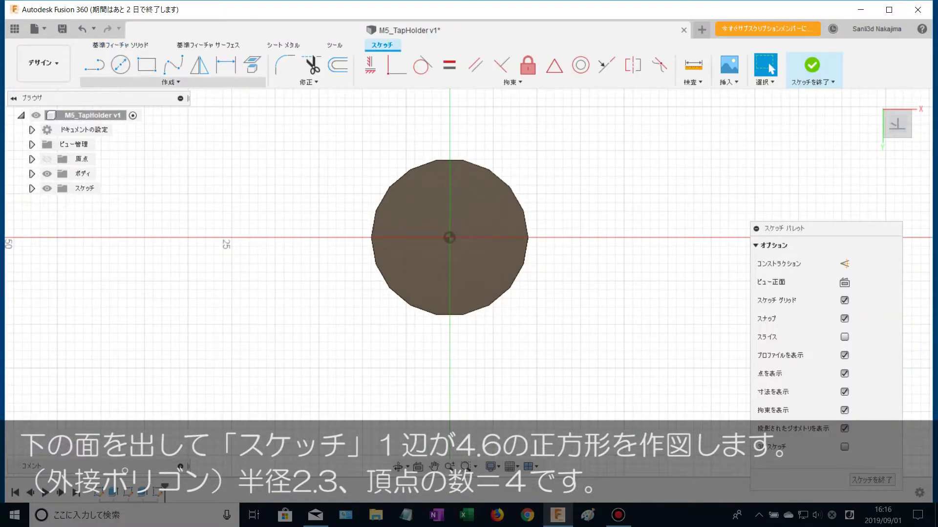
pyautogui.click(171, 82)
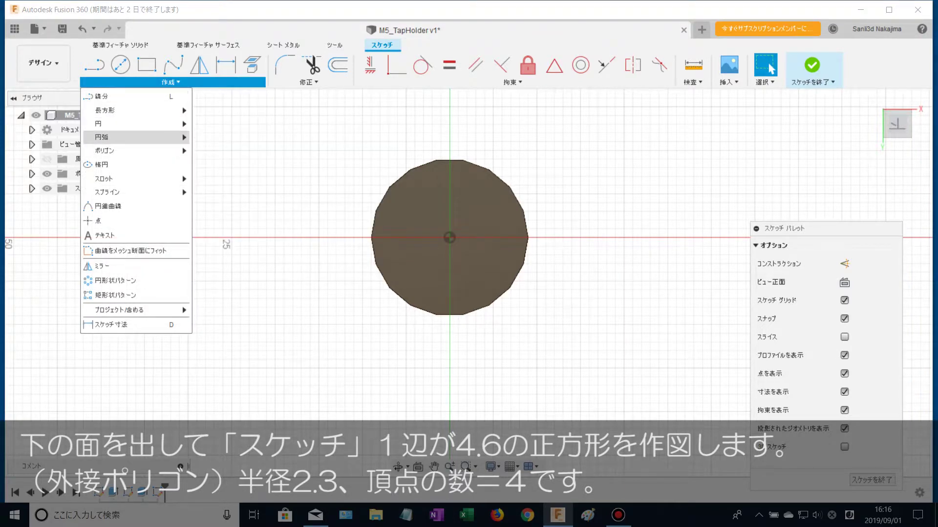
pyautogui.moveTo(122, 151)
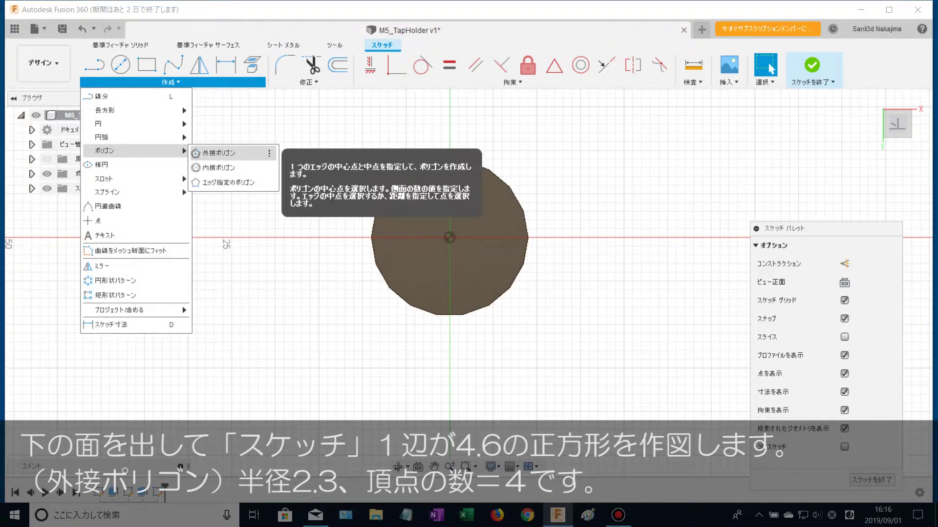
pyautogui.click(219, 153)
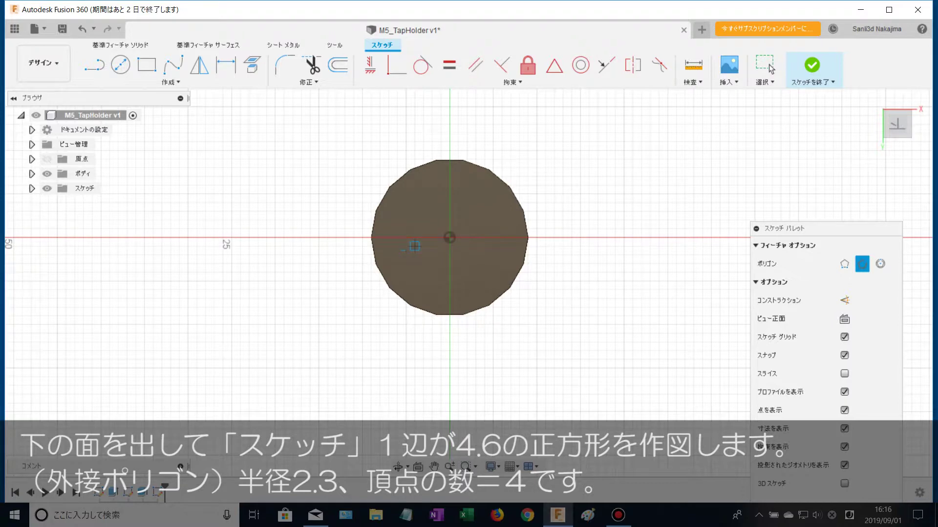
pyautogui.click(449, 238)
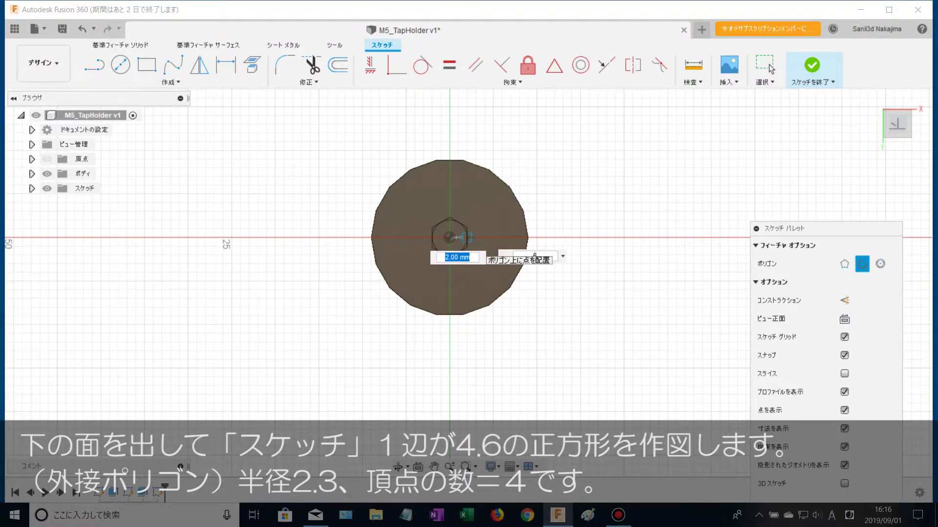
pyautogui.write('2.3')
pyautogui.press('Tab')
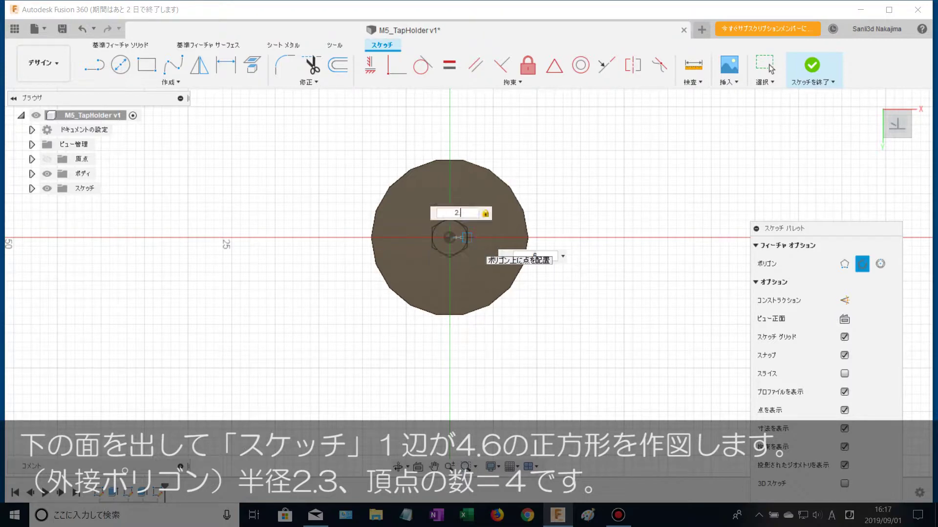
pyautogui.press('Return')
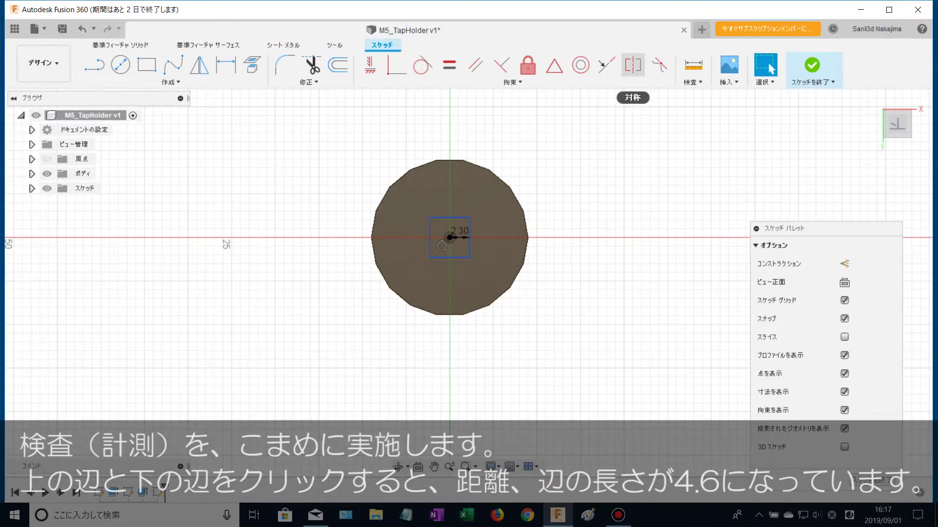
# Measure one side of the sketched square and its distance to the opposite side
pyautogui.click(694, 66)
pyautogui.click(449, 217)
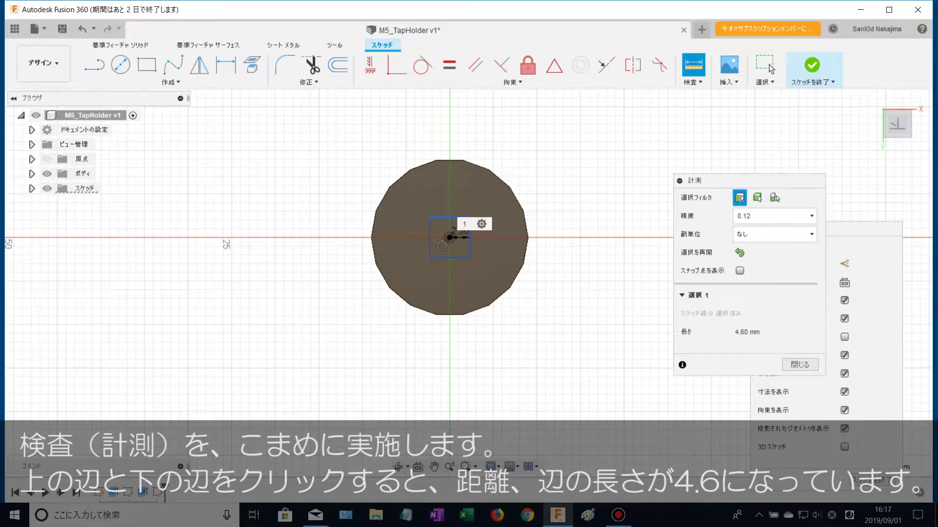
pyautogui.click(457, 257)
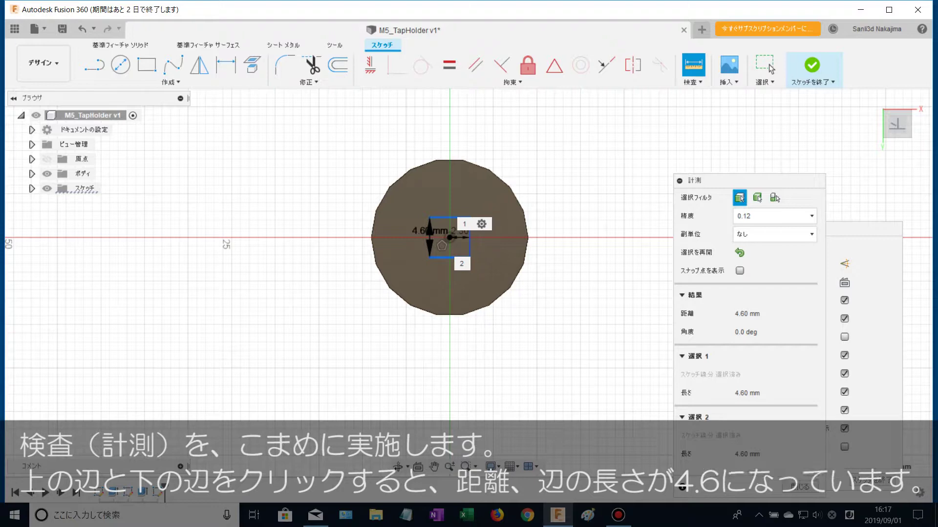
pyautogui.click(800, 487)
# Finish the sketch and extrude the square profile to cut a 6 mm deep square hole into the body's bottom
pyautogui.click(812, 65)
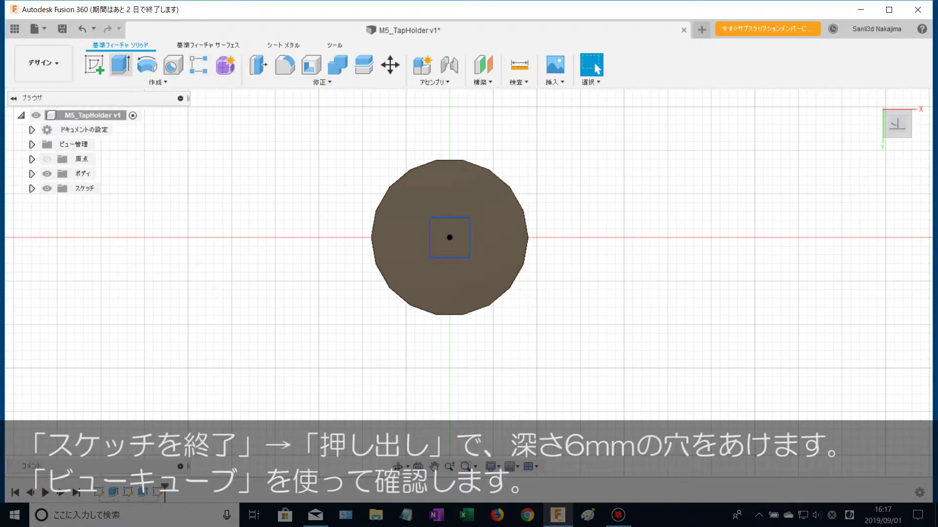
pyautogui.click(121, 64)
pyautogui.click(449, 237)
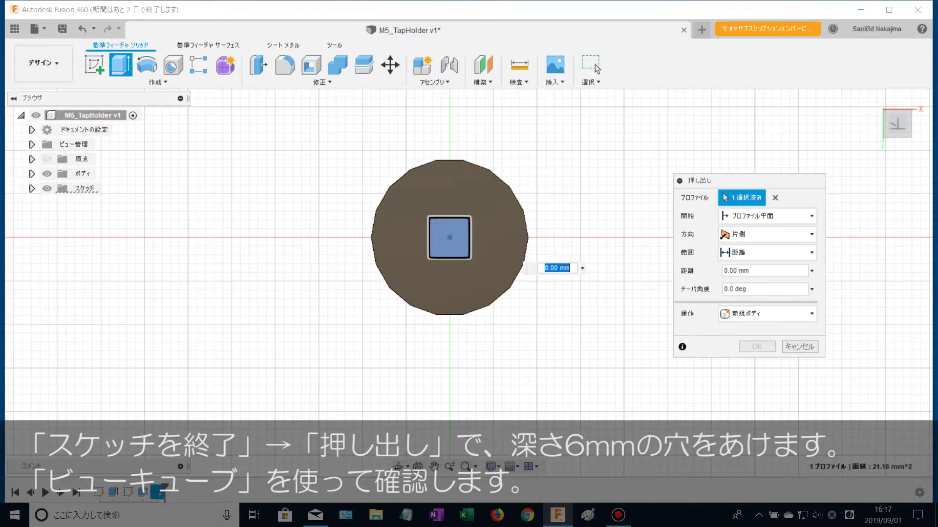
pyautogui.click(873, 99)
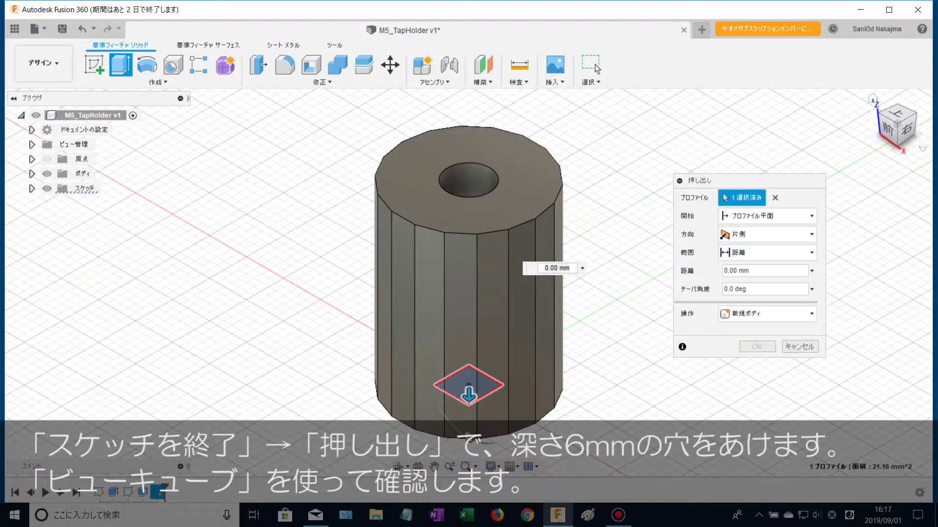
pyautogui.click(557, 268)
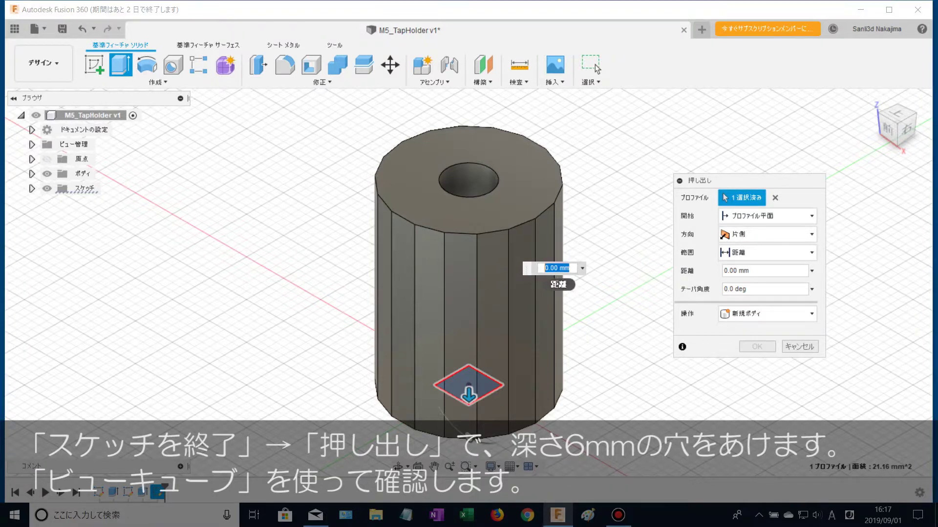
pyautogui.write('6')
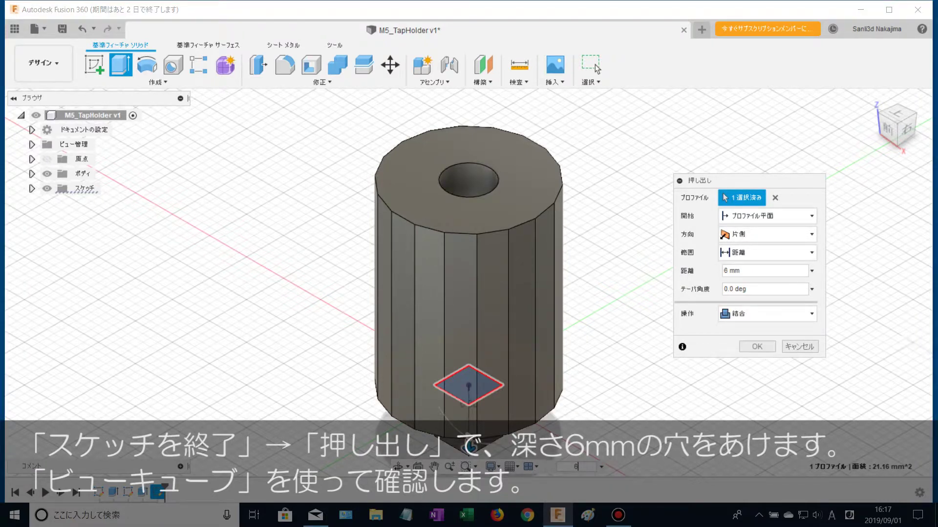
pyautogui.click(755, 271)
pyautogui.press('Return')
# Fillet all 18 vertical outer edges of the body with a 0.8 mm radius
pyautogui.moveTo(898, 125)
pyautogui.mouseDown()
pyautogui.moveTo(891, 160)
pyautogui.moveTo(897, 127)
pyautogui.mouseUp()
pyautogui.scroll(3, 756, 303)
pyautogui.click(285, 65)
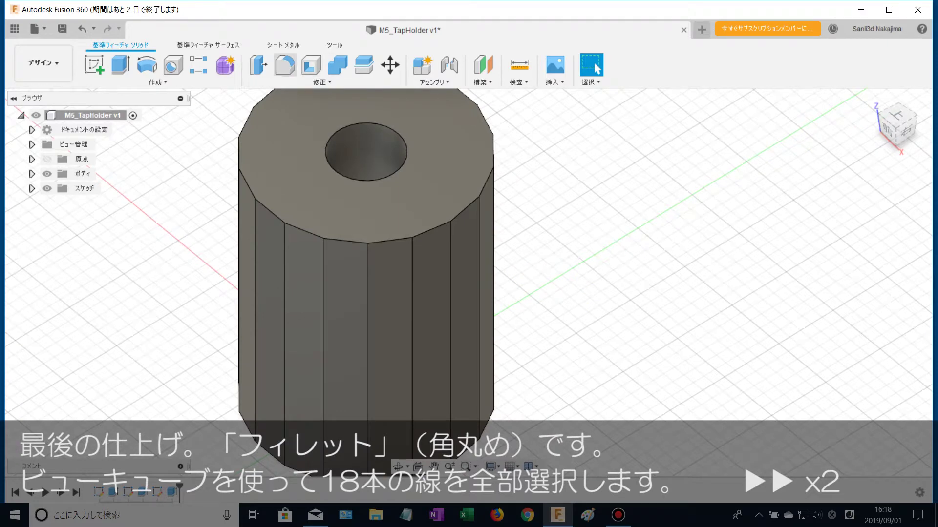
pyautogui.click(254, 287)
pyautogui.click(284, 298)
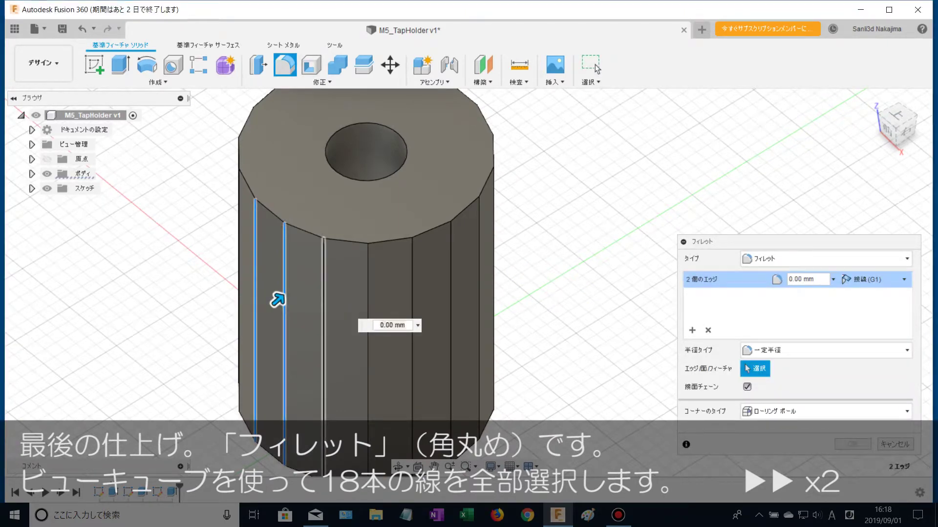
pyautogui.click(324, 308)
pyautogui.click(368, 310)
pyautogui.click(411, 311)
pyautogui.click(450, 308)
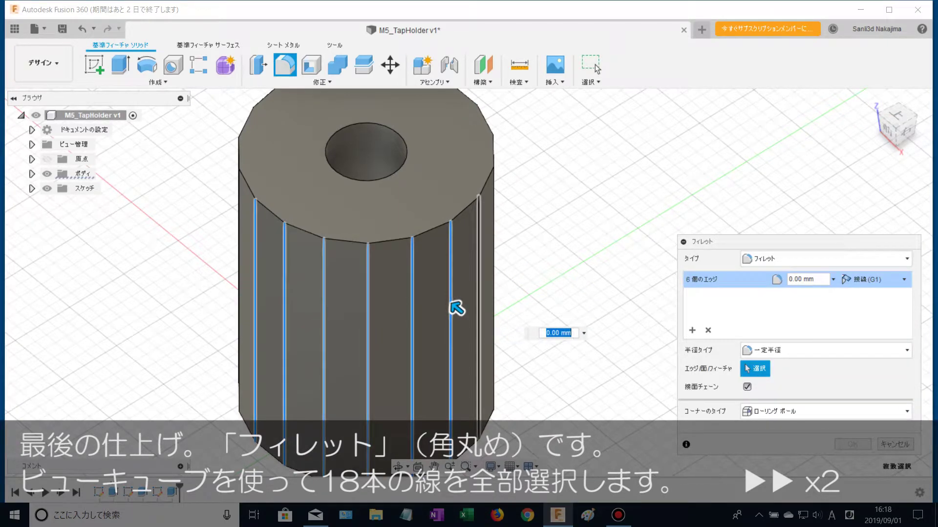
pyautogui.click(480, 300)
pyautogui.click(494, 282)
pyautogui.keyDown('shift'); pyautogui.moveTo(503, 282); pyautogui.dragTo(435, 288, button='middle'); pyautogui.keyUp('shift')
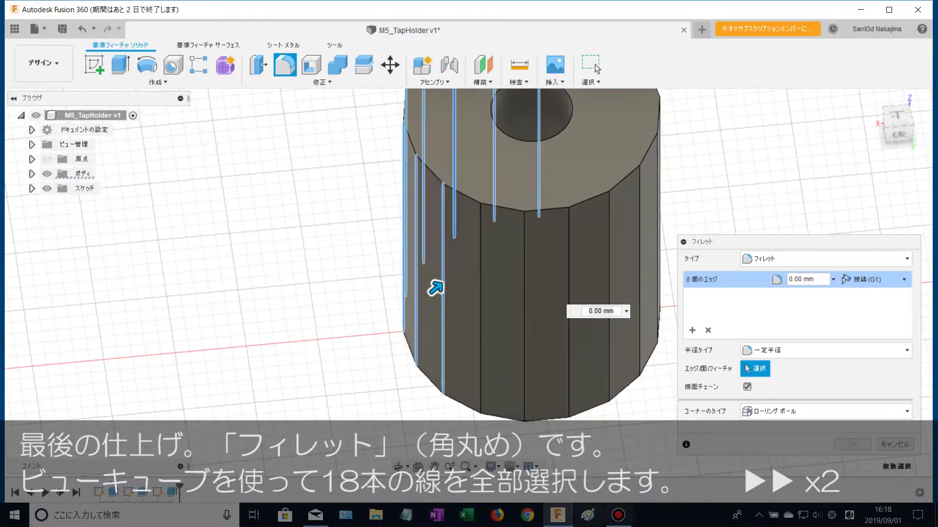
pyautogui.click(479, 404)
pyautogui.click(523, 410)
pyautogui.click(568, 399)
pyautogui.click(609, 383)
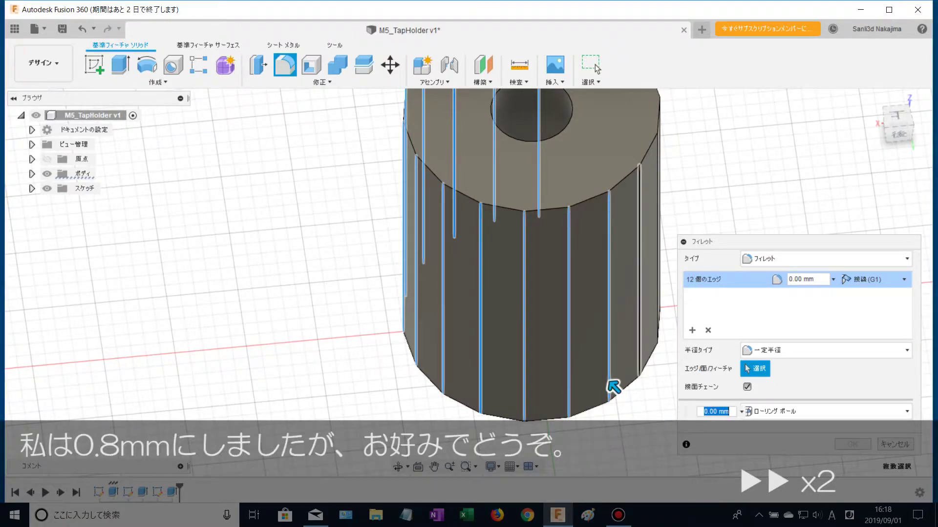
pyautogui.click(641, 363)
pyautogui.keyDown('shift'); pyautogui.moveTo(644, 365); pyautogui.dragTo(490, 367, button='middle'); pyautogui.keyUp('shift')
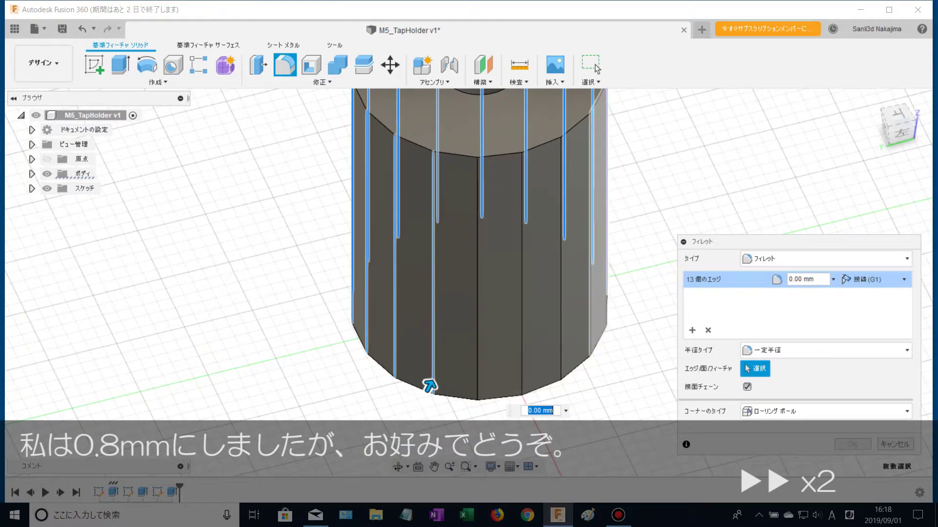
pyautogui.click(477, 365)
pyautogui.click(523, 377)
pyautogui.click(563, 371)
pyautogui.click(592, 336)
pyautogui.moveTo(602, 336)
pyautogui.keyDown('shift'); pyautogui.mouseDown(button='middle')
pyautogui.moveTo(565, 371)
pyautogui.moveTo(501, 396)
pyautogui.mouseUp(button='middle'); pyautogui.keyUp('shift')
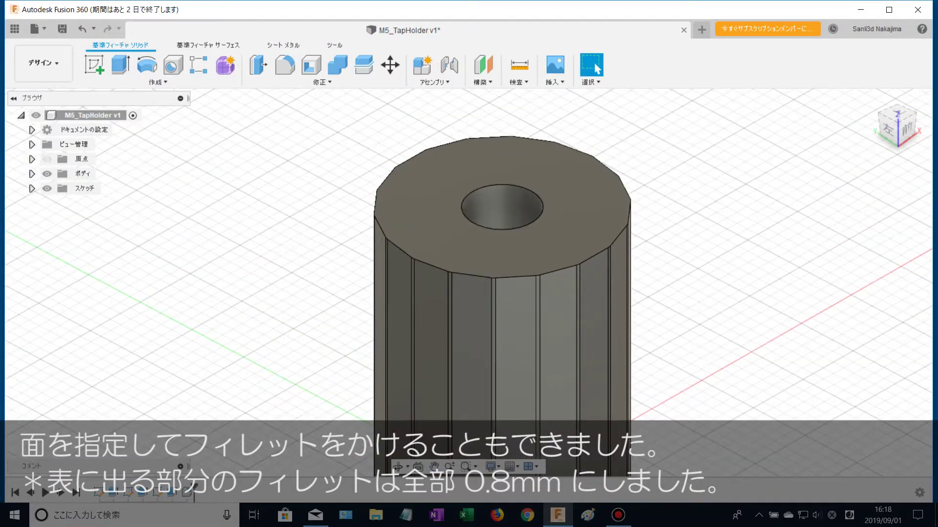
# Fillet all edges of the body's top face, including the round hole's rim, with a 0.8 mm radius
pyautogui.press('f')
pyautogui.click(540, 272)
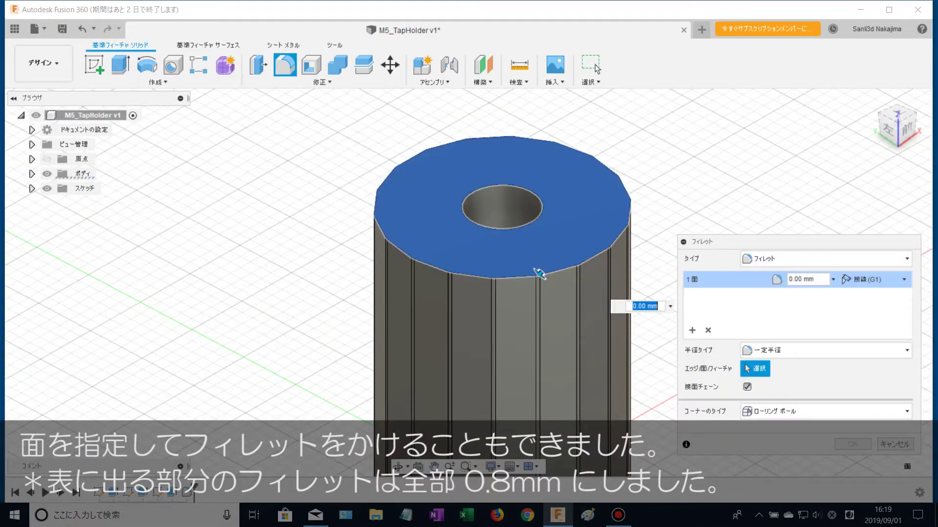
pyautogui.write('0.8')
pyautogui.press('Return')
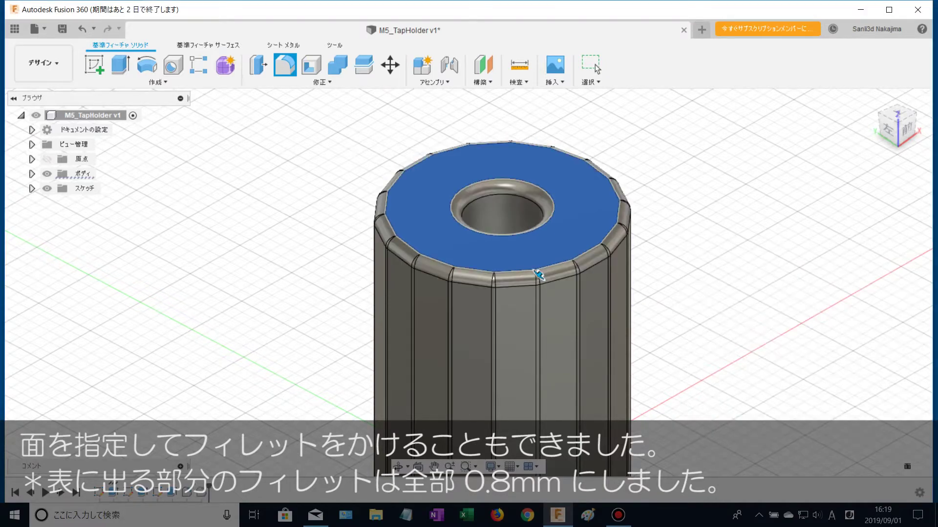
# Fillet the four inner edges of the square hole, where it meets the round hole's floor, with a 0.4 mm radius
pyautogui.moveTo(467, 283)
pyautogui.keyDown('shift'); pyautogui.mouseDown(button='middle')
pyautogui.moveTo(468, 318)
pyautogui.moveTo(437, 422)
pyautogui.moveTo(464, 379)
pyautogui.mouseUp(button='middle'); pyautogui.keyUp('shift')
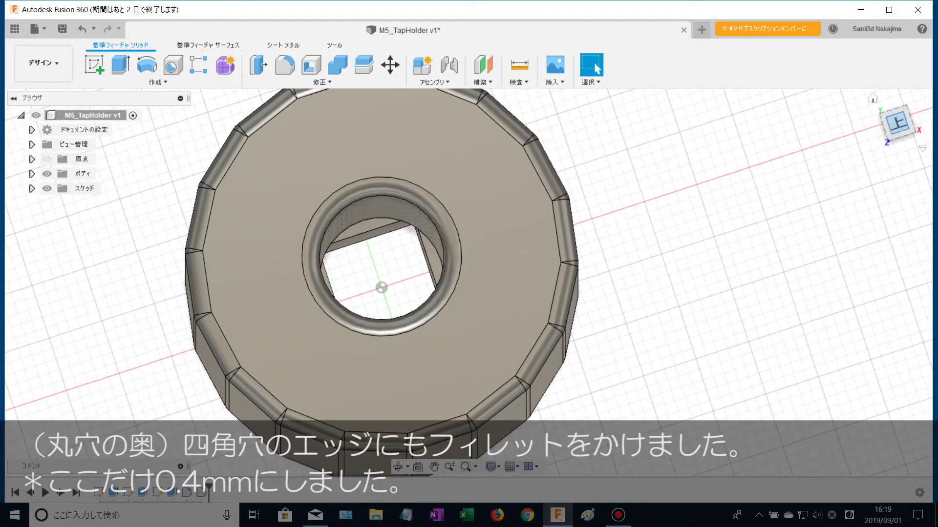
pyautogui.click(898, 123)
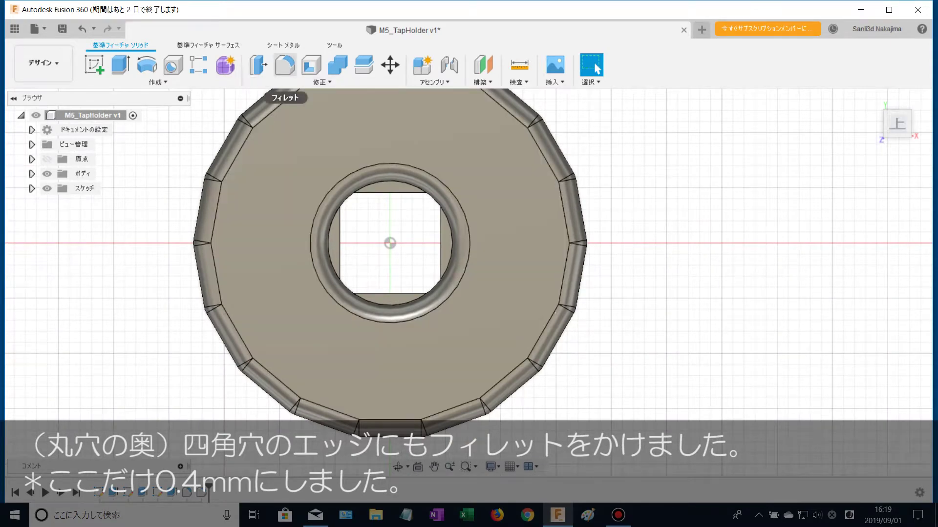
pyautogui.click(285, 65)
pyautogui.click(371, 193)
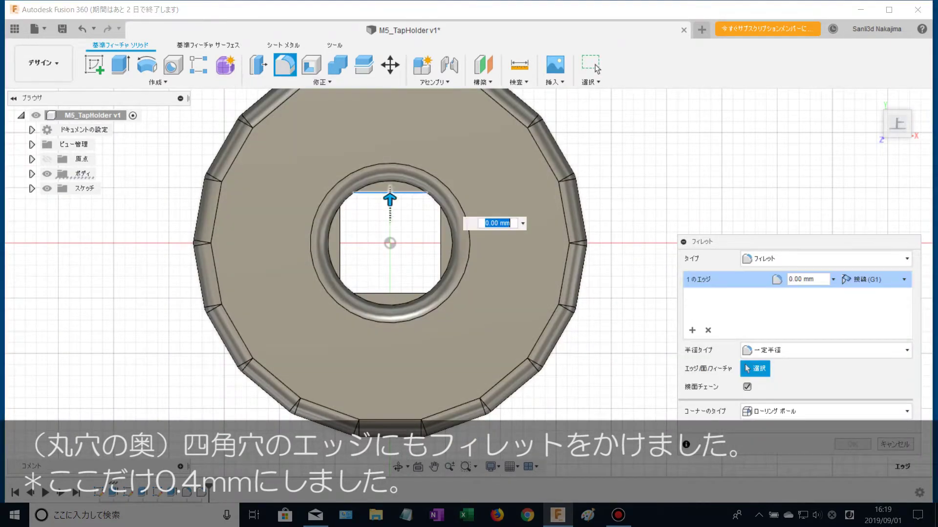
pyautogui.click(440, 240)
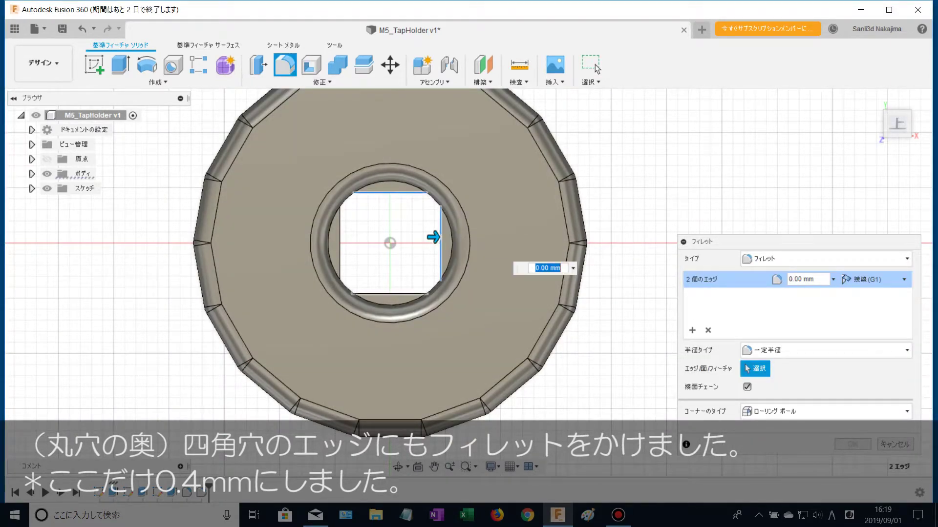
pyautogui.click(391, 293)
pyautogui.click(341, 250)
pyautogui.write('0.4')
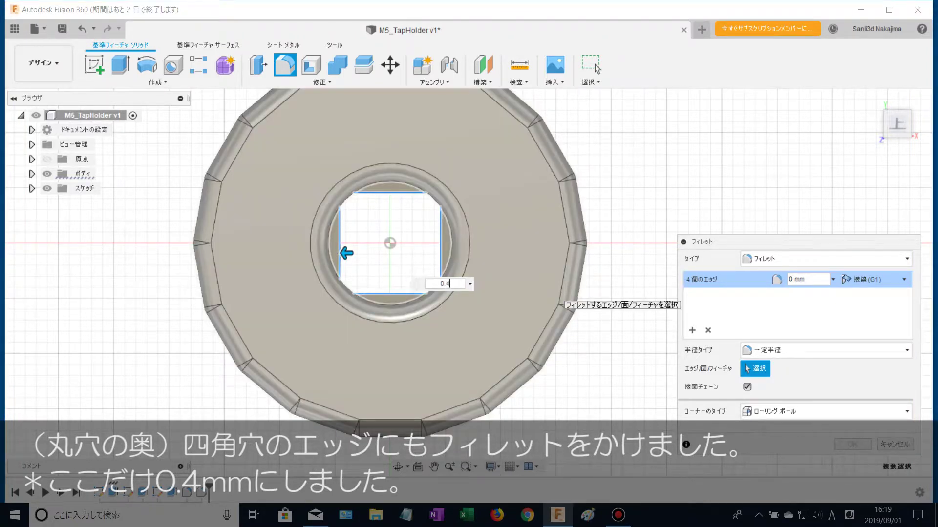
pyautogui.press('Return')
# Fillet all edges of the body's bottom face, including the square hole's rim, with a 0.8 mm radius
pyautogui.keyDown('shift'); pyautogui.moveTo(468, 283); pyautogui.dragTo(468, 282, button='middle'); pyautogui.keyUp('shift')
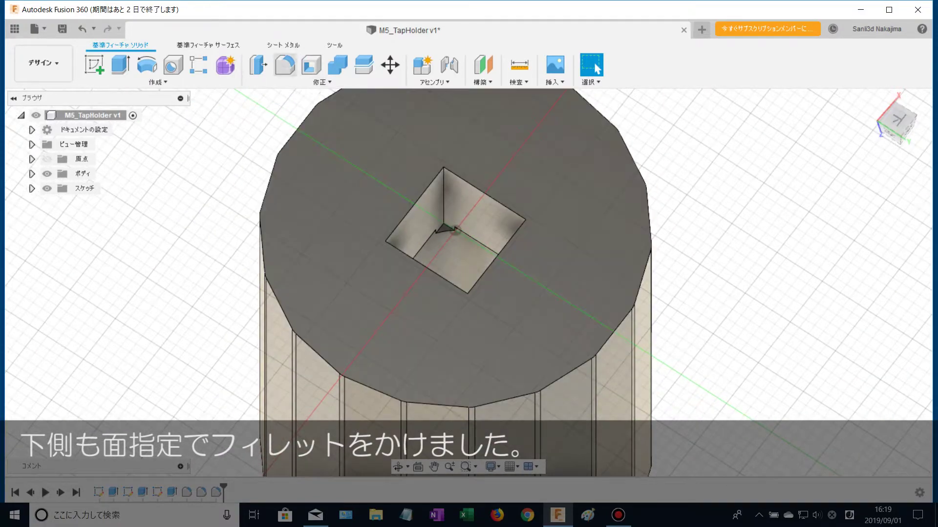
pyautogui.scroll(-3, 452, 228)
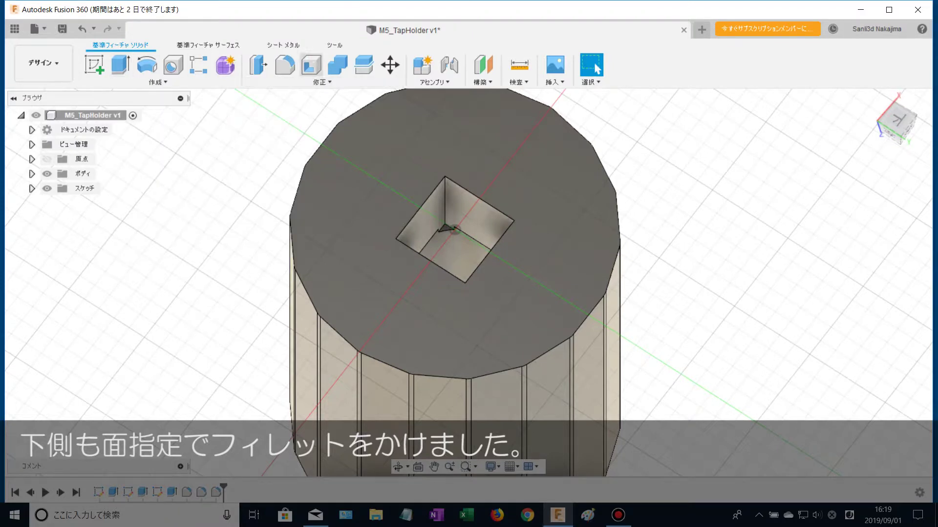
pyautogui.click(285, 65)
pyautogui.click(488, 147)
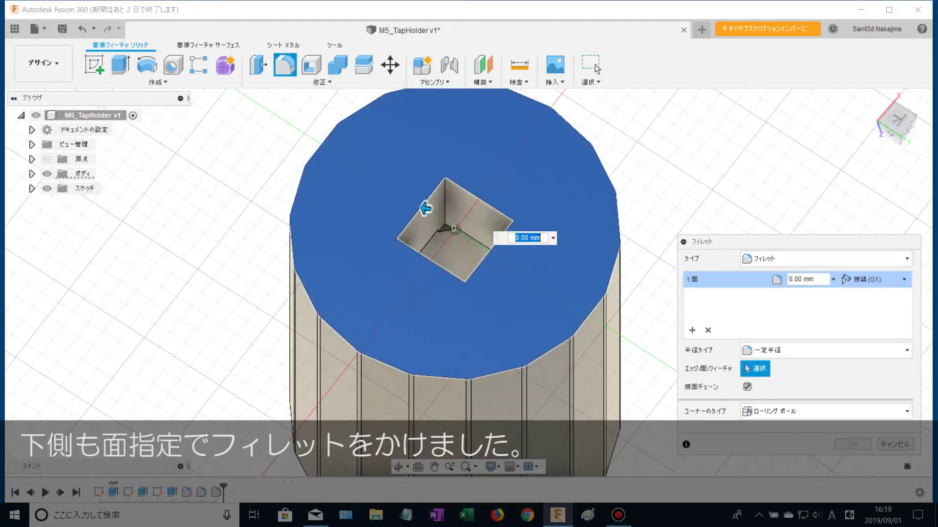
pyautogui.write('0.8')
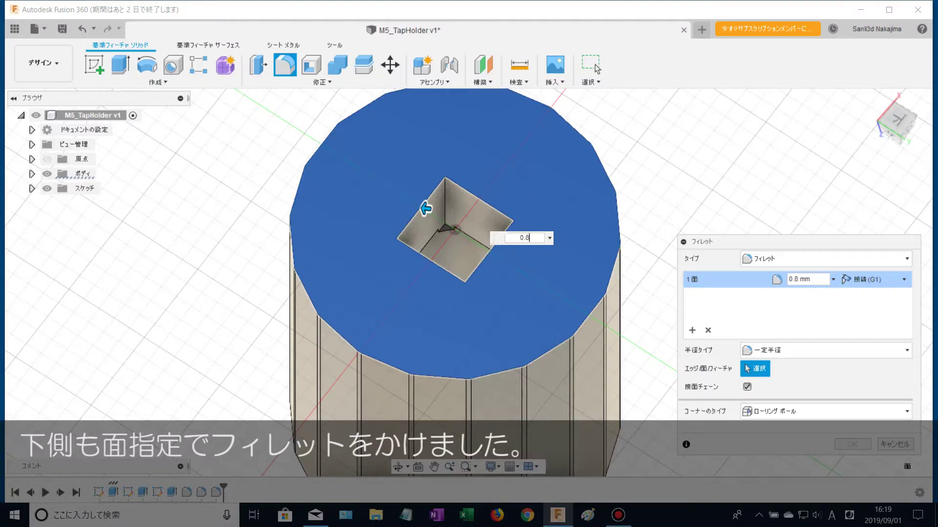
pyautogui.press('Return')
# Send the tap holder body as a 3D print mesh to the Meshmixer print utility
pyautogui.moveTo(897, 120)
pyautogui.mouseDown()
pyautogui.moveTo(898, 152)
pyautogui.moveTo(897, 44)
pyautogui.moveTo(898, 152)
pyautogui.mouseUp()
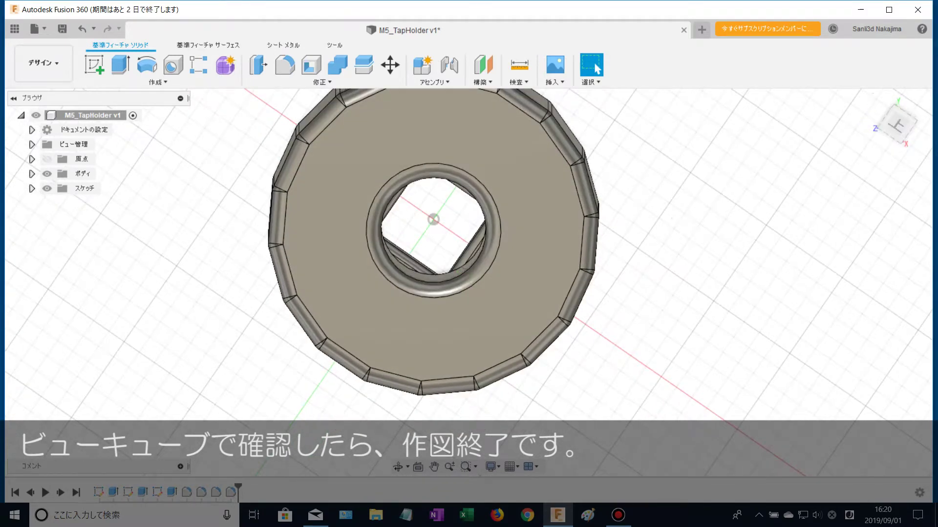
pyautogui.click(335, 45)
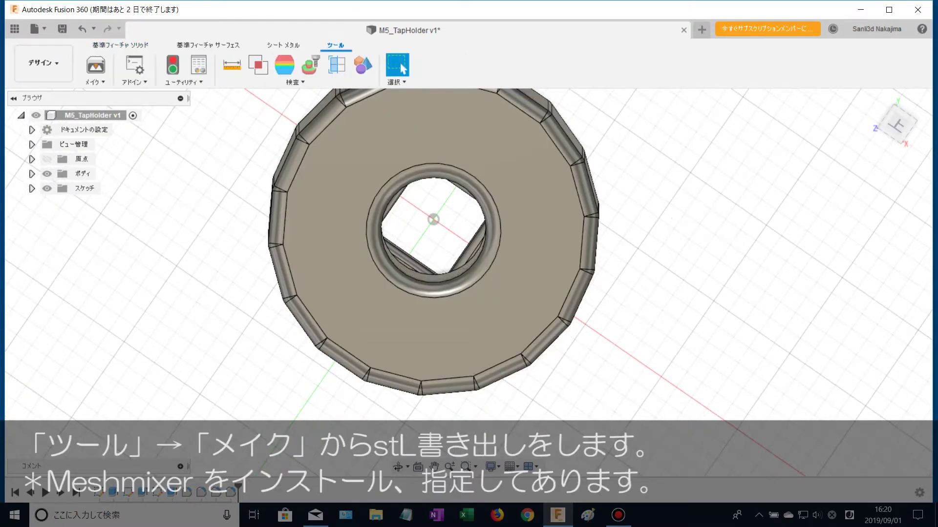
pyautogui.click(95, 65)
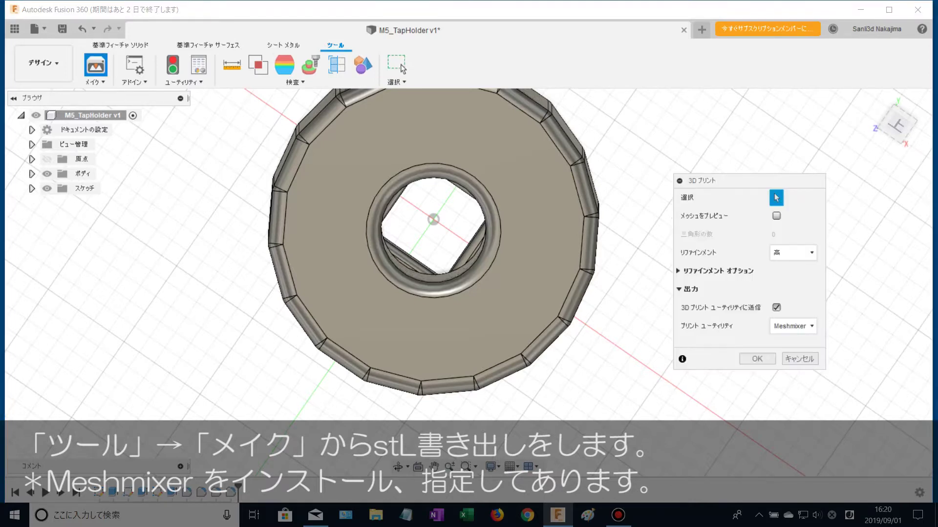
pyautogui.click(429, 142)
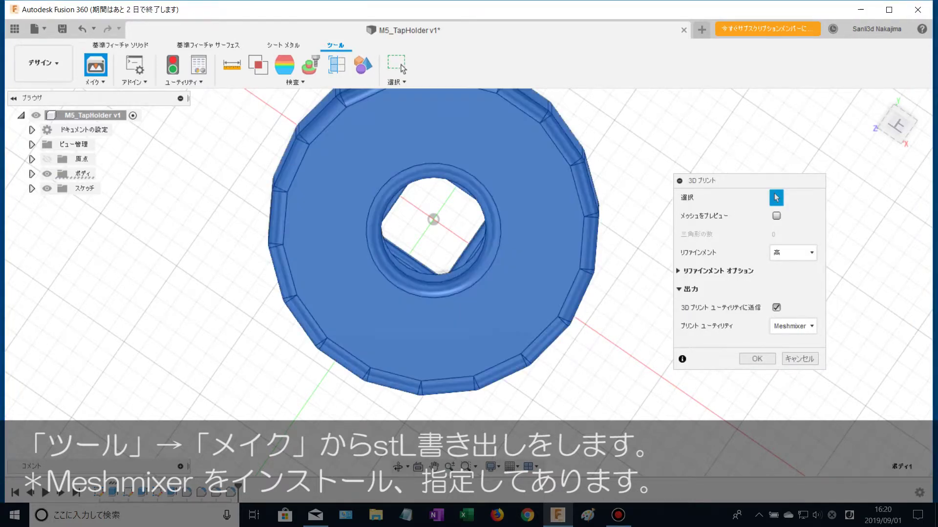
pyautogui.click(872, 99)
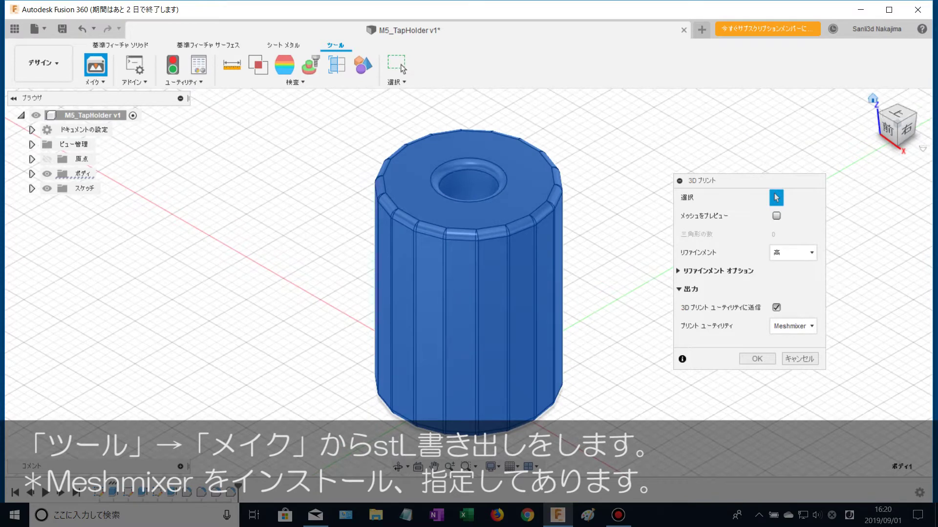
pyautogui.click(757, 359)
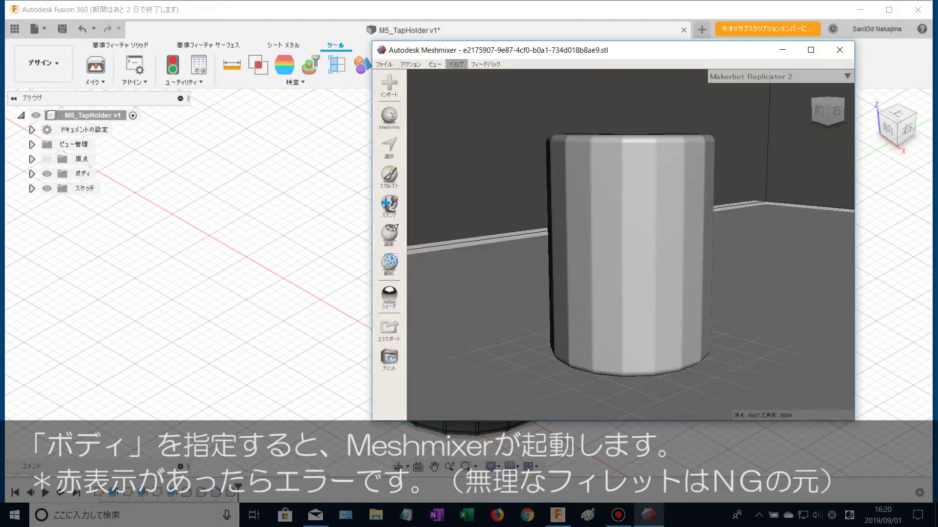
# Export the mesh to the desktop as an STL ASCII file named M5_TapHolder
pyautogui.click(389, 330)
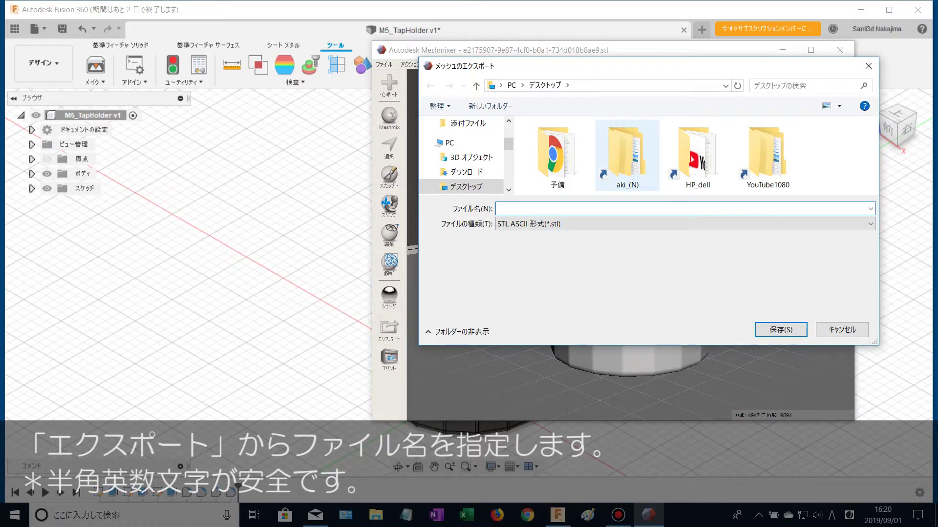
pyautogui.write('M5_TapHolder')
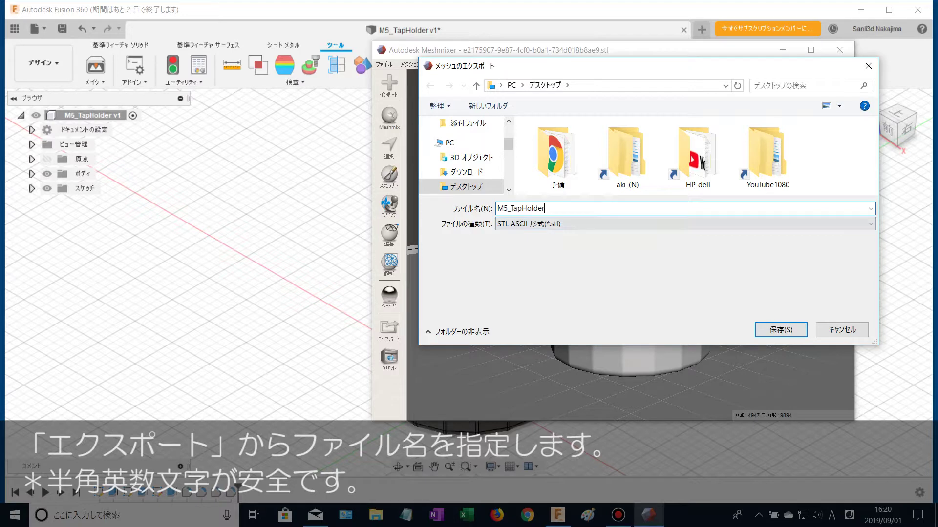
pyautogui.click(780, 330)
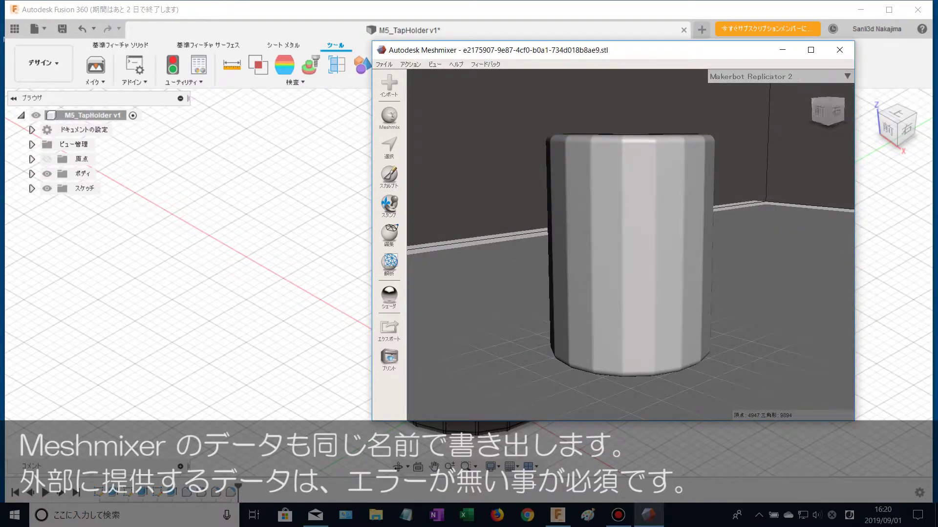
# Close Meshmixer, saving its document to the desktop in Meshmixer (.mix) format as M5_TapHolder
pyautogui.click(840, 50)
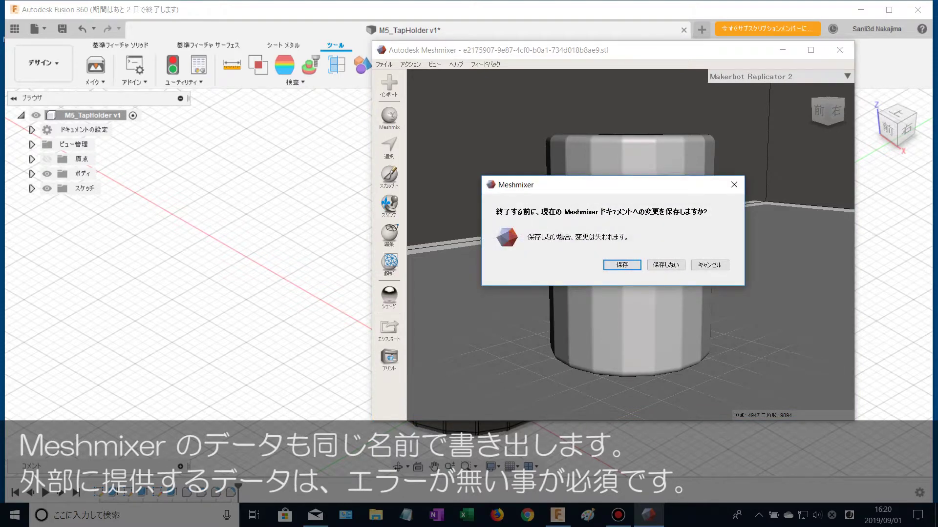
pyautogui.click(622, 265)
pyautogui.write('M')
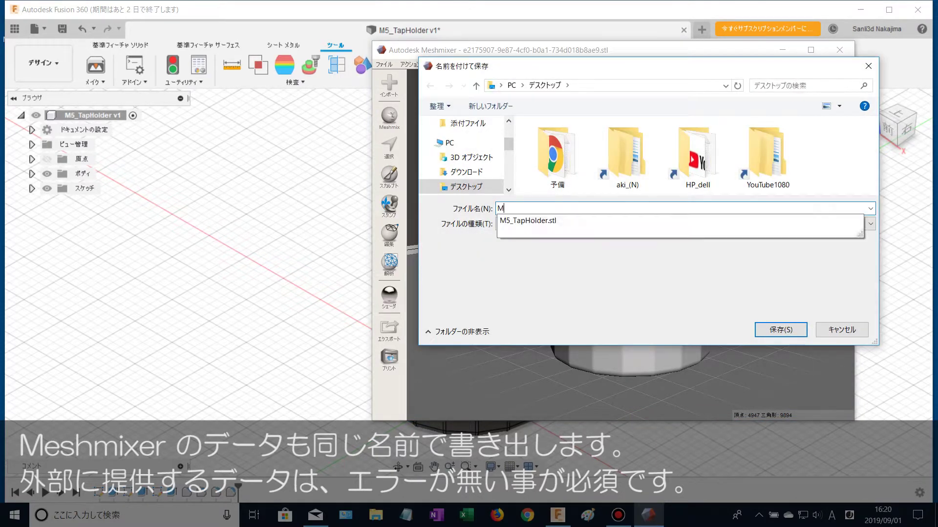
pyautogui.click(528, 221)
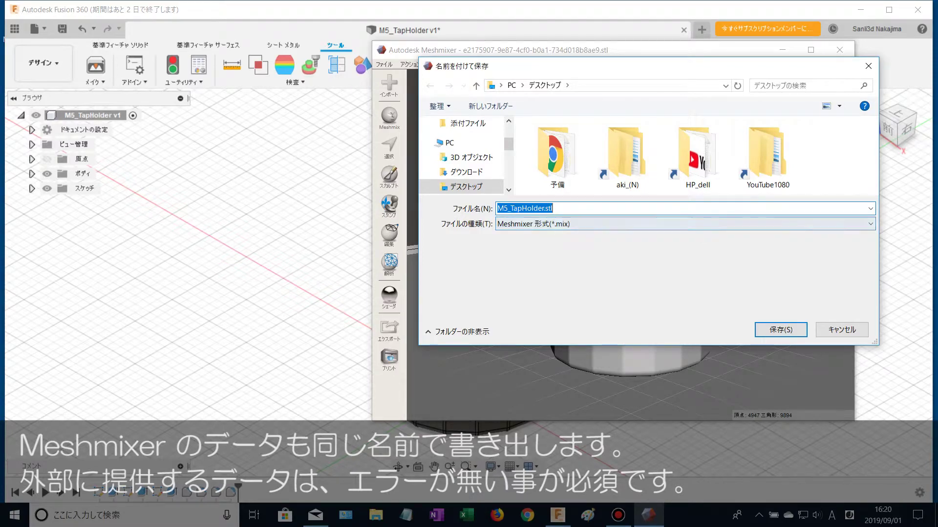
pyautogui.click(553, 208)
pyautogui.press('BackSpace')
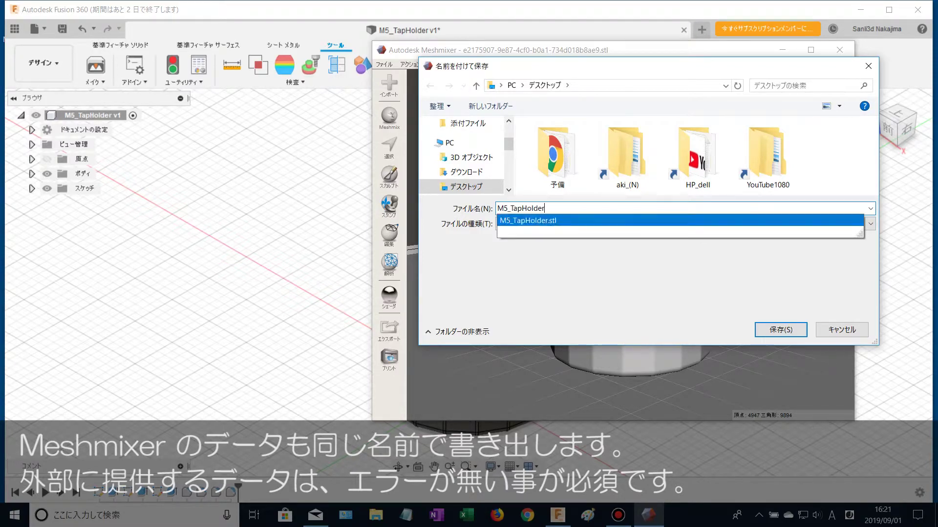
pyautogui.click(780, 330)
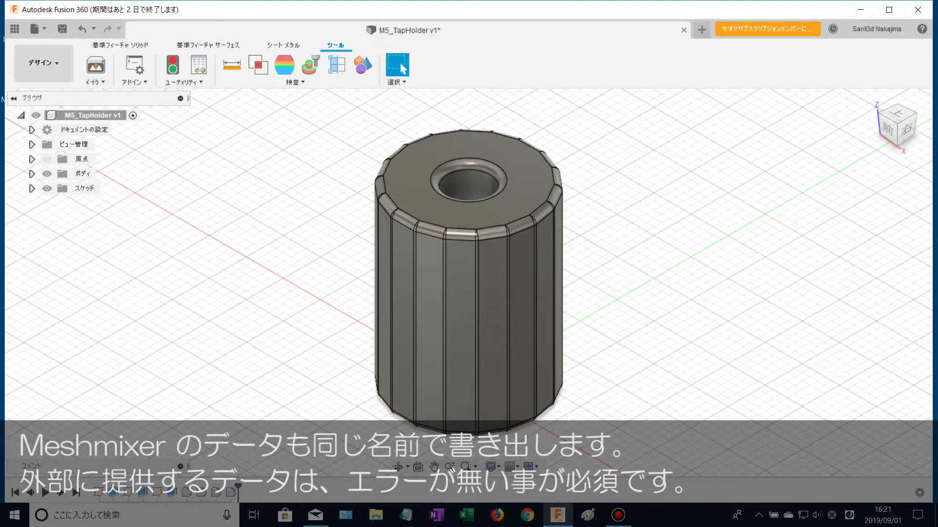
# Save the M5_TapHolder design as a new version in Fusion 360, keeping the default version description
pyautogui.click(14, 29)
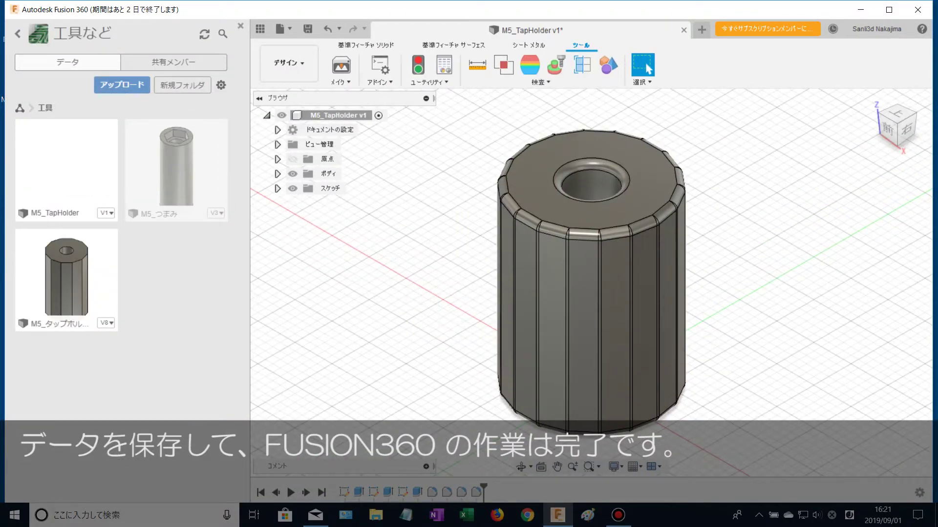
pyautogui.click(366, 45)
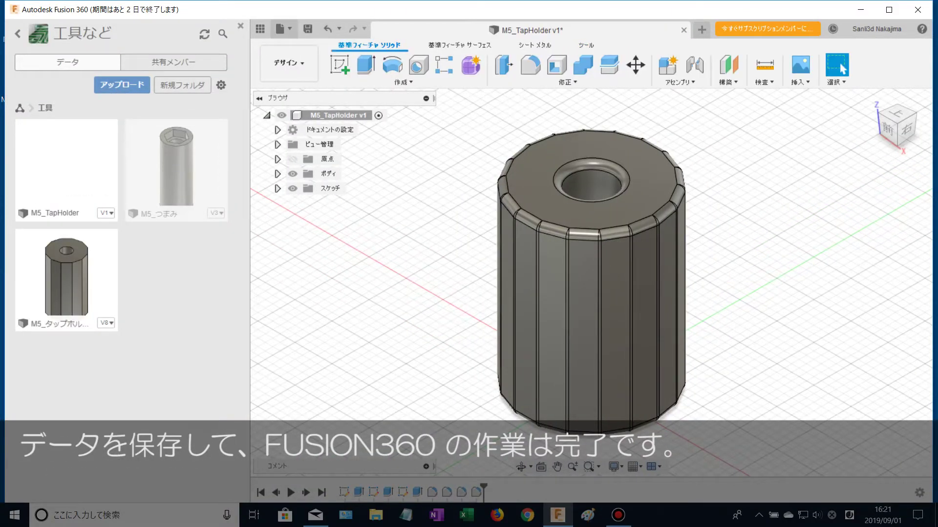
pyautogui.click(308, 29)
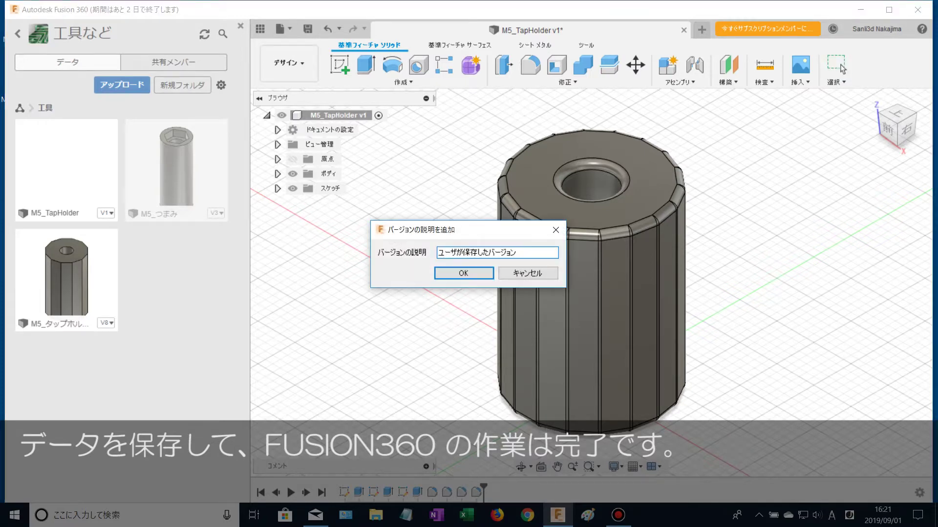
pyautogui.press('Return')
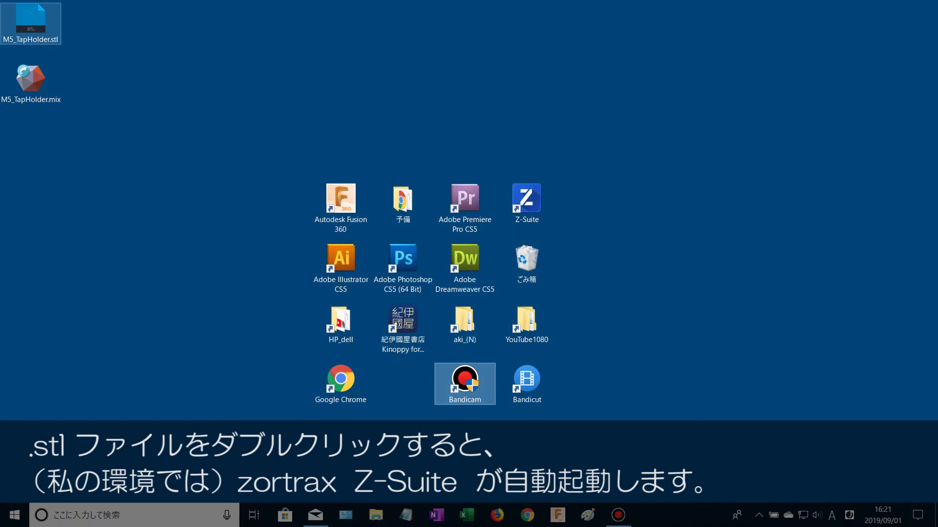
# Open the desktop file M5_TapHolder.stl in Z-SUITE and move the model to X 150 mm, Y 50 mm
pyautogui.doubleClick(30, 19)
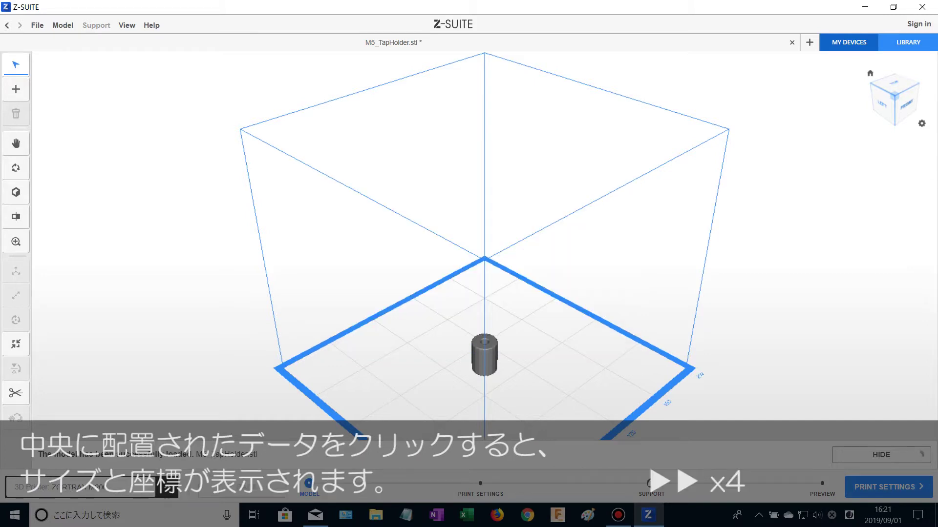
pyautogui.click(485, 357)
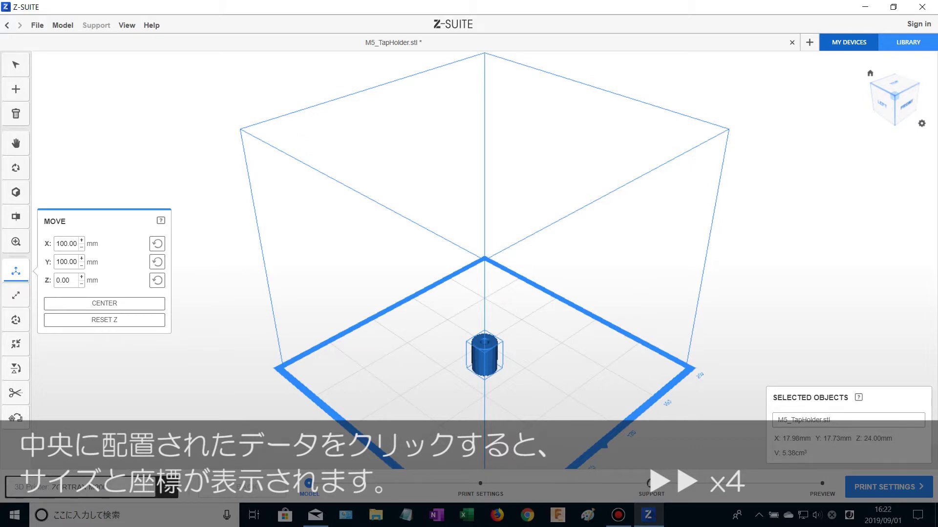
pyautogui.click(64, 262)
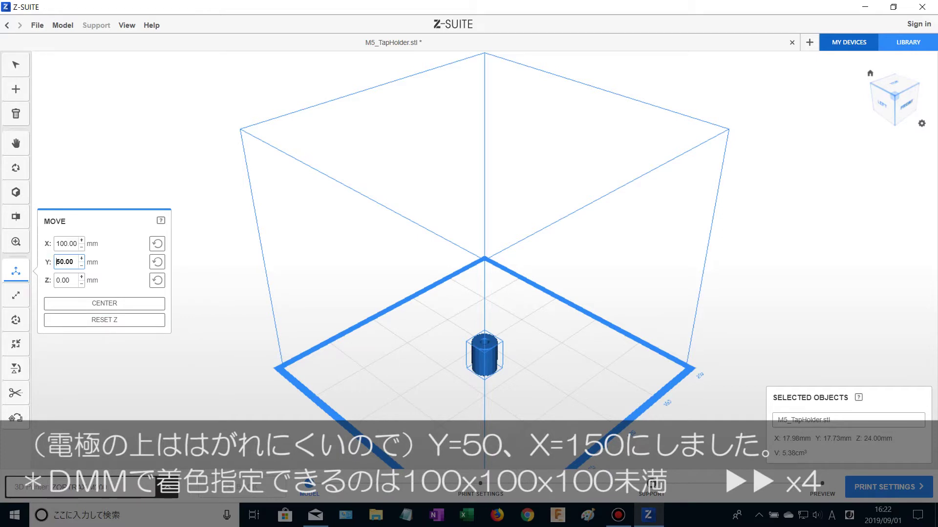
pyautogui.click(64, 243)
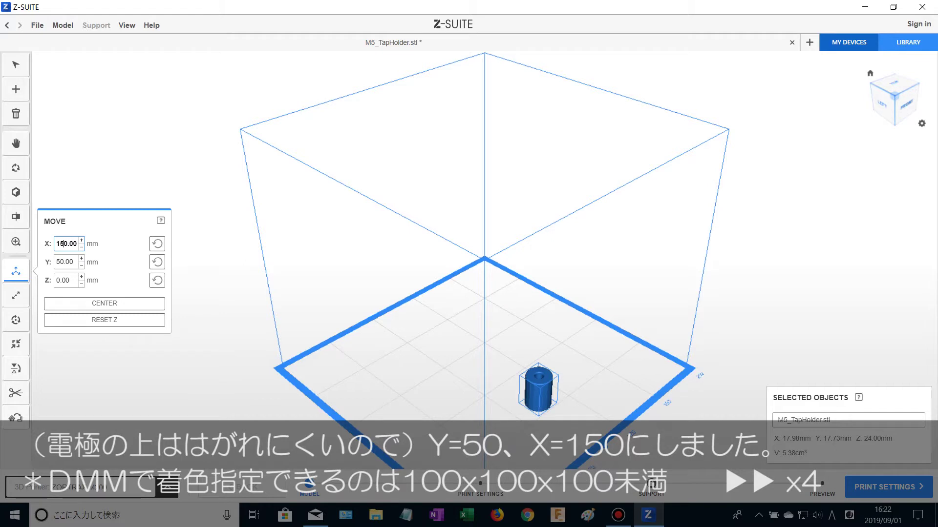
pyautogui.press('Return')
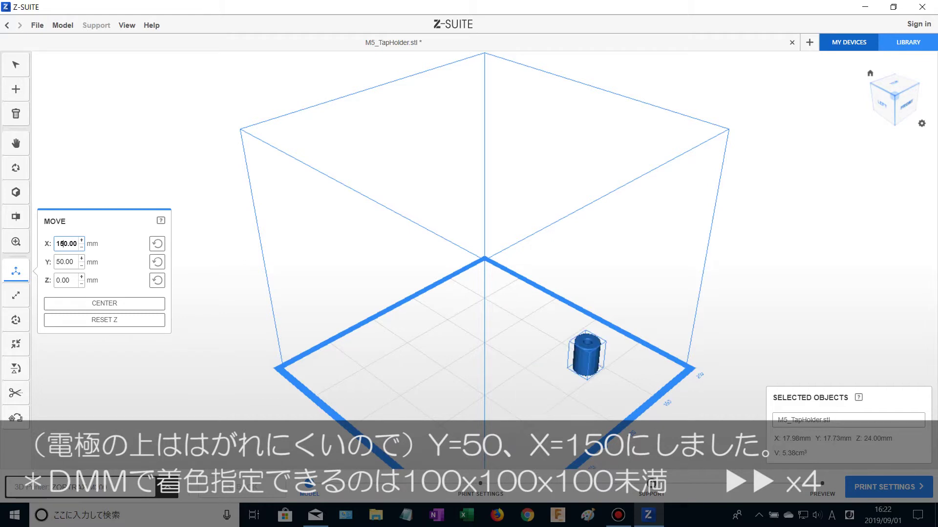
# Slice the model with the existing print settings and show its print preview
pyautogui.click(887, 487)
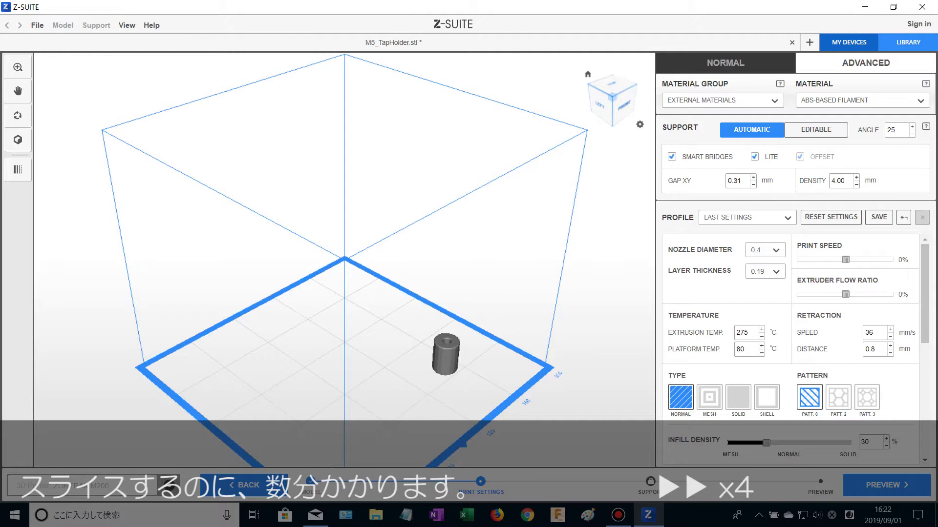
pyautogui.click(887, 486)
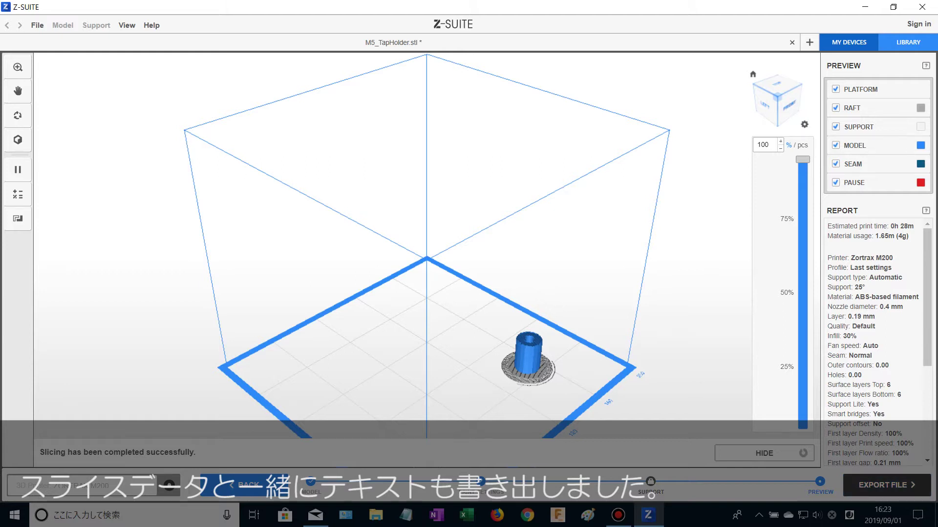
# Export the sliced model to the desktop as M5_TapHolder.zcode with a .txt report, and close Z-SUITE without saving the project
pyautogui.click(886, 485)
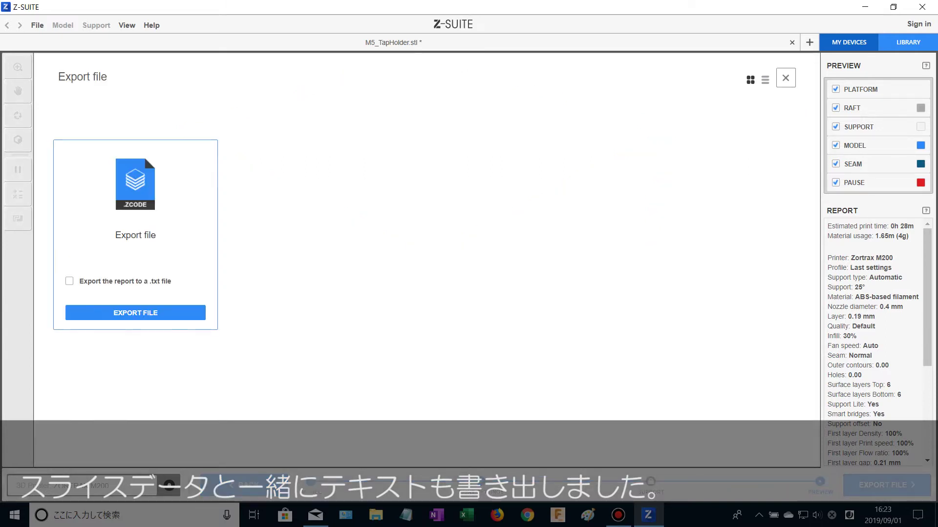
pyautogui.click(70, 282)
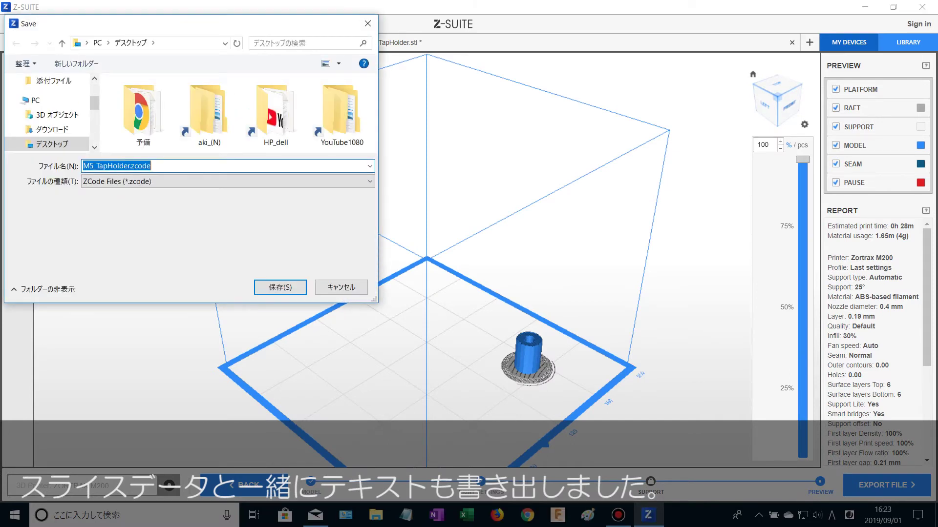
pyautogui.press('Return')
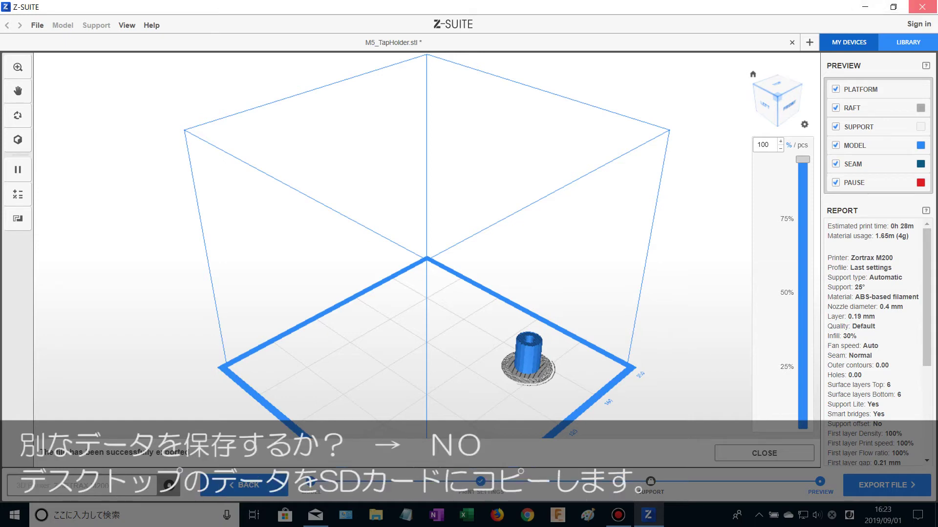
pyautogui.click(922, 7)
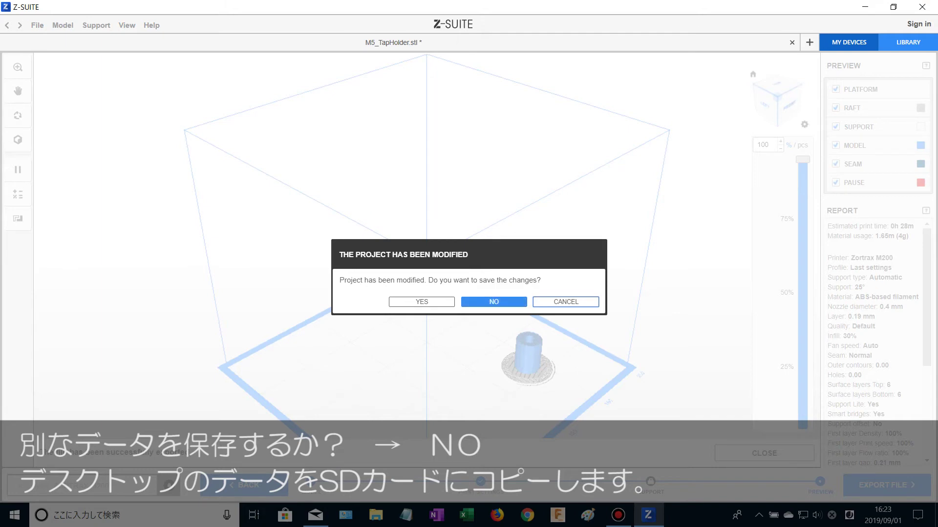
pyautogui.click(494, 301)
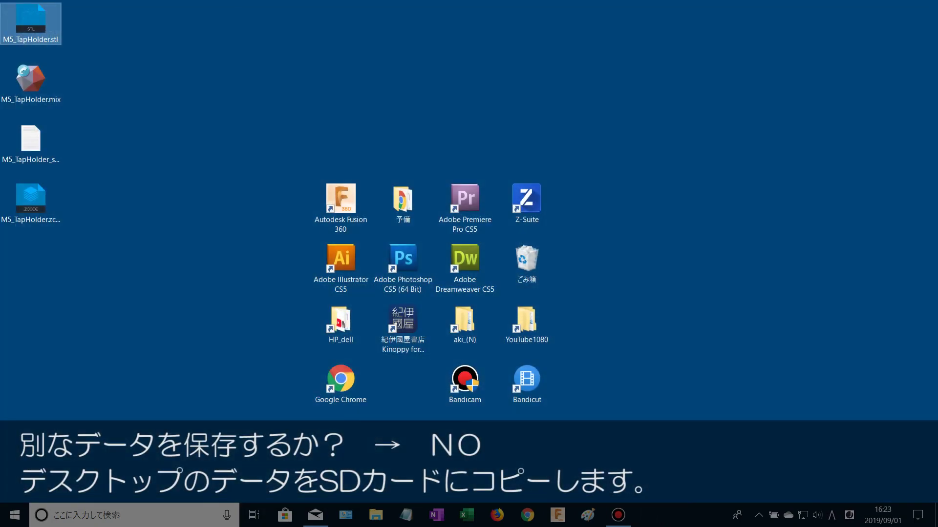
# Read the estimated print time and material usage in the exported M5_TapHolder_settings.txt report, and close it
pyautogui.doubleClick(30, 142)
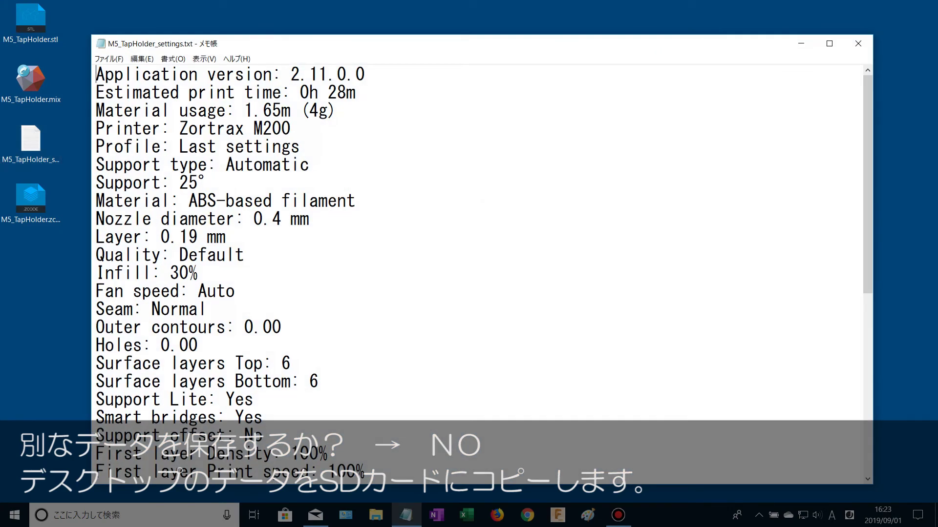
pyautogui.moveTo(338, 111); pyautogui.dragTo(96, 111)
pyautogui.moveTo(356, 92); pyautogui.dragTo(96, 93)
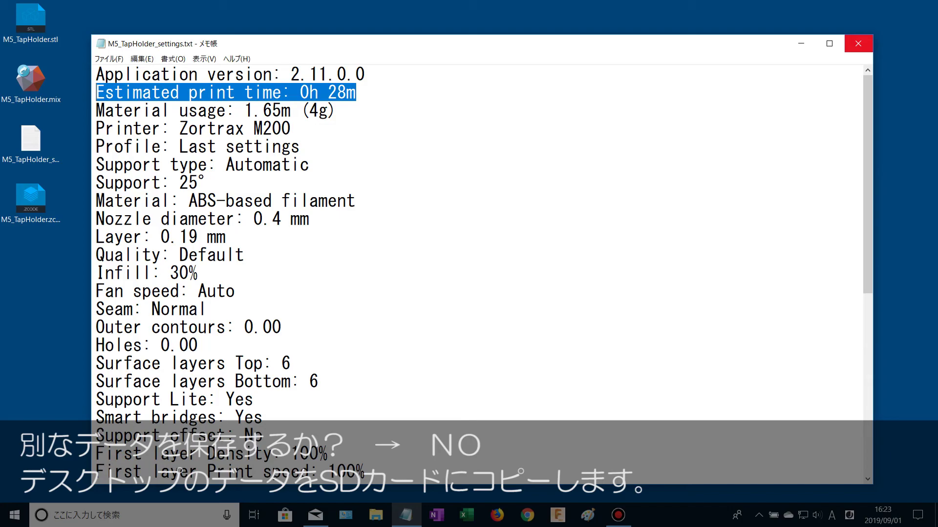
pyautogui.click(858, 43)
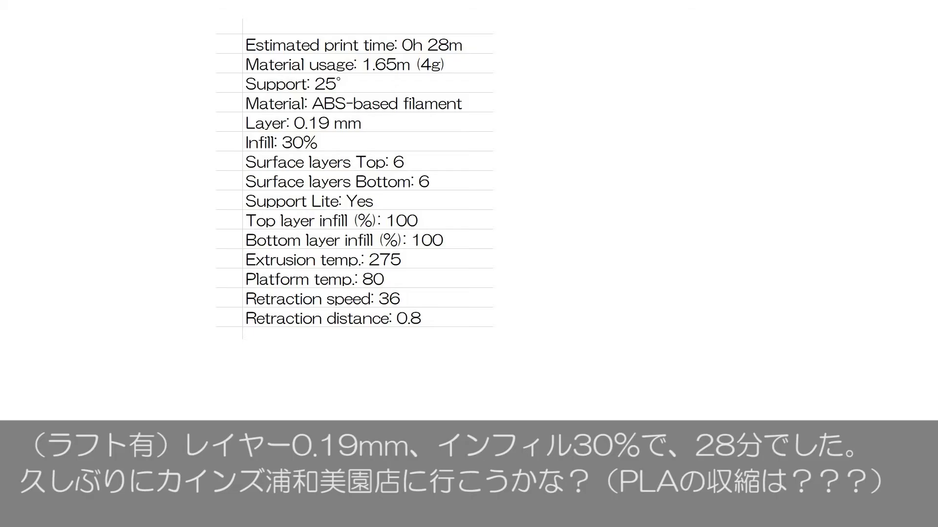